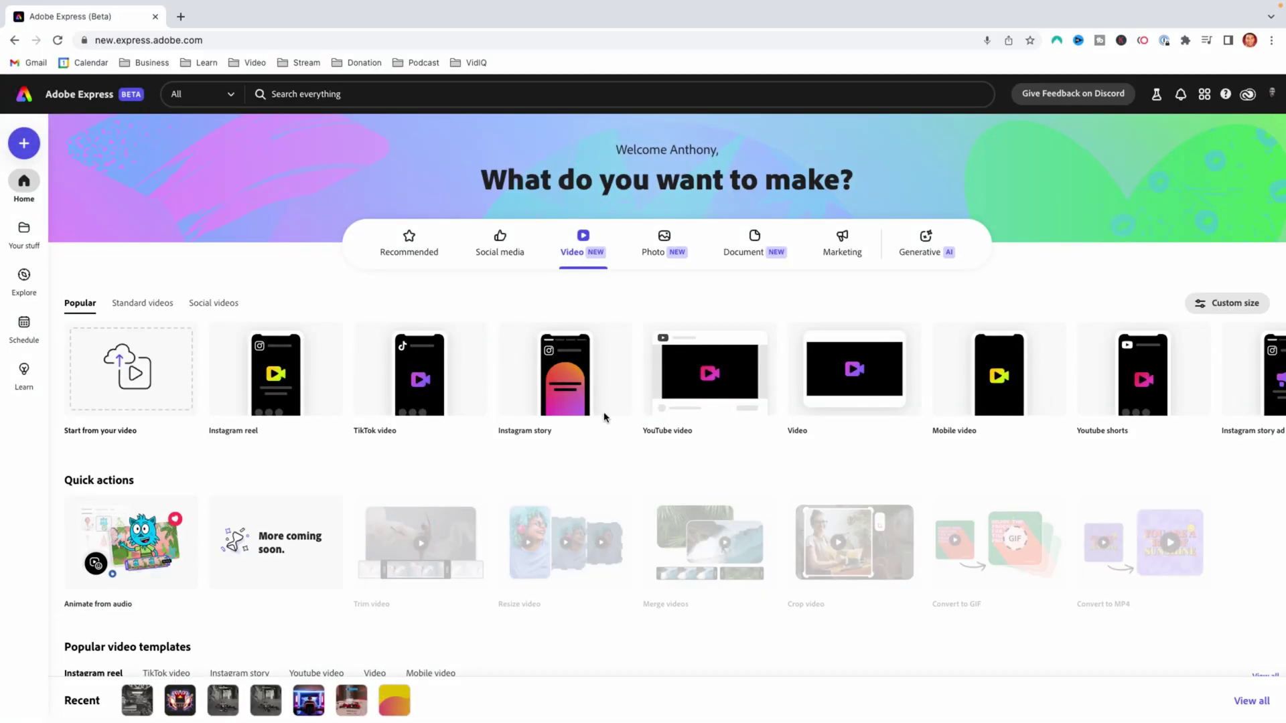
Step: Start a blank YouTube-size video project from scratch
scroll(627, 241, "up", 1)
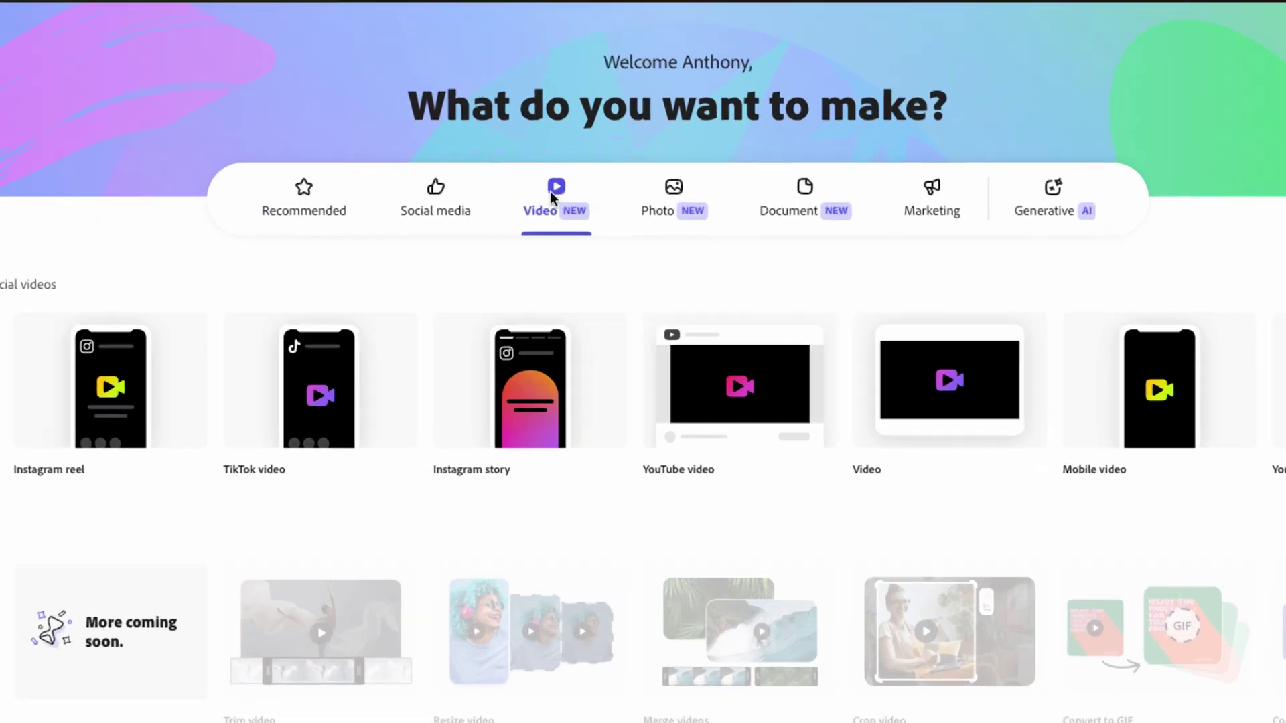
mouse_move(130, 456)
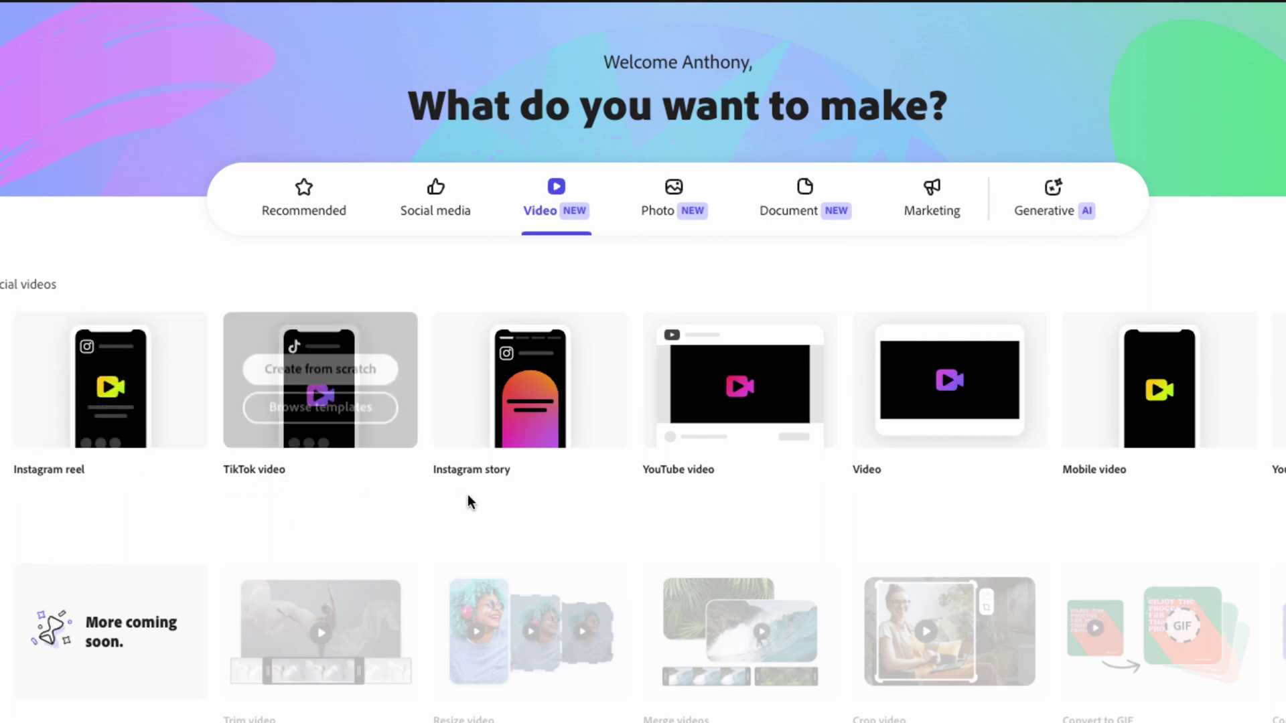
mouse_move(541, 439)
mouse_move(742, 473)
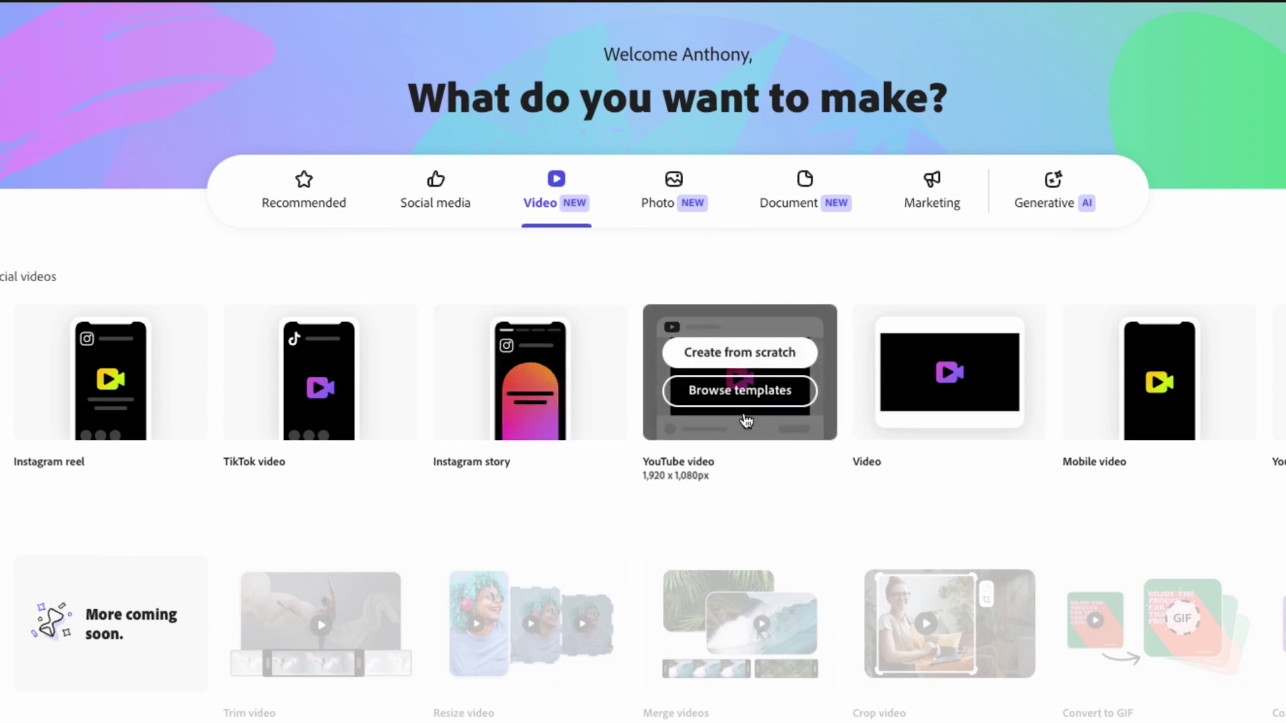
left_click(730, 355)
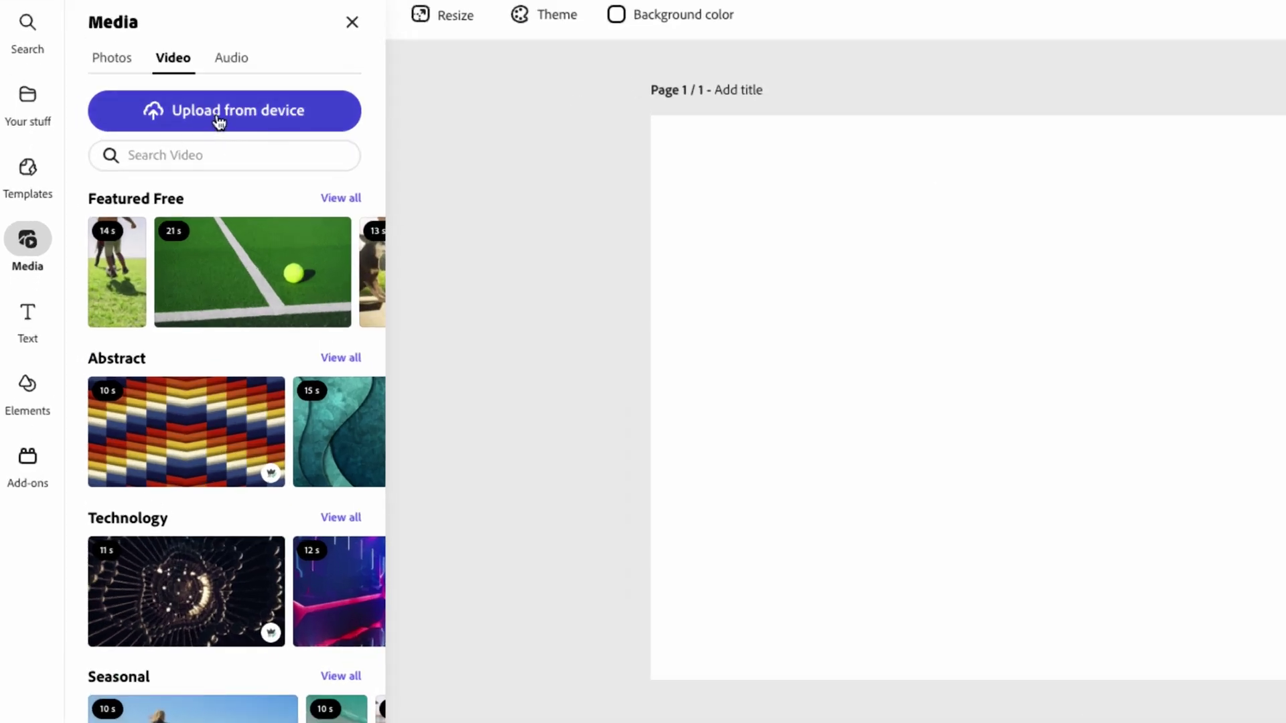
Step: Upload an nba 2k gameplay clip from the Pro-Am Games folder onto the page
left_click(219, 122)
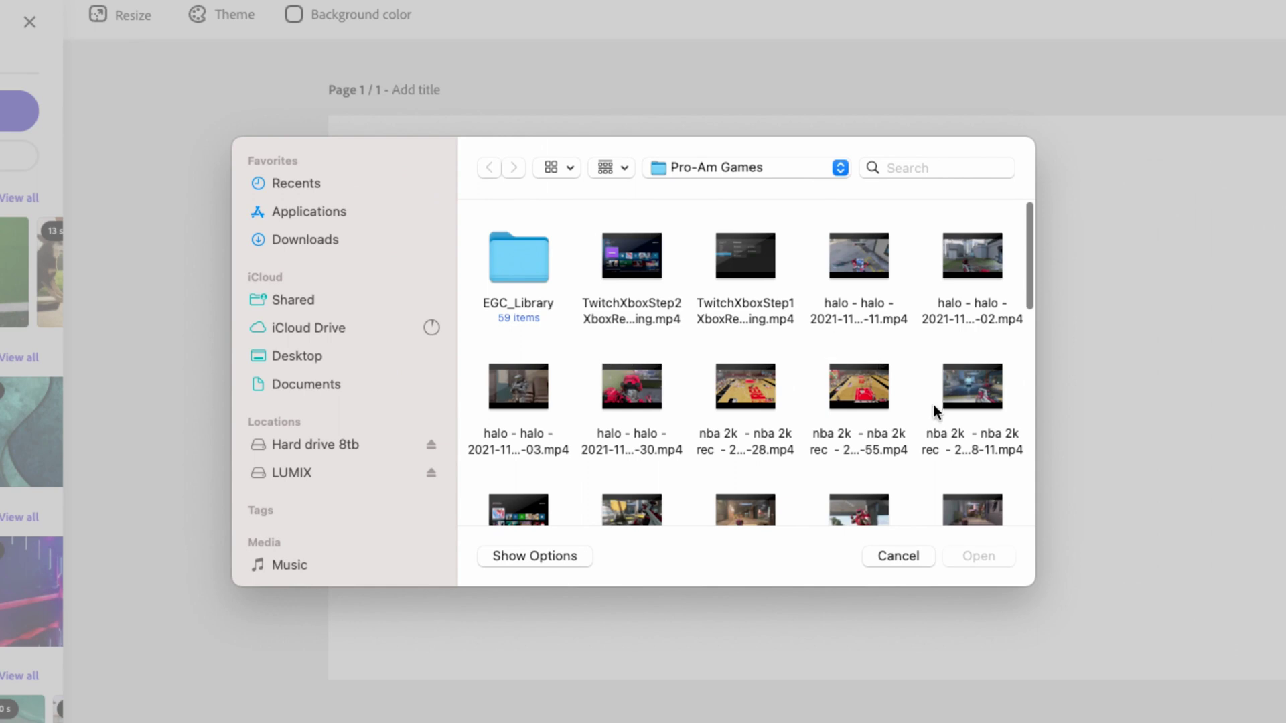
scroll(935, 406, "down", 2)
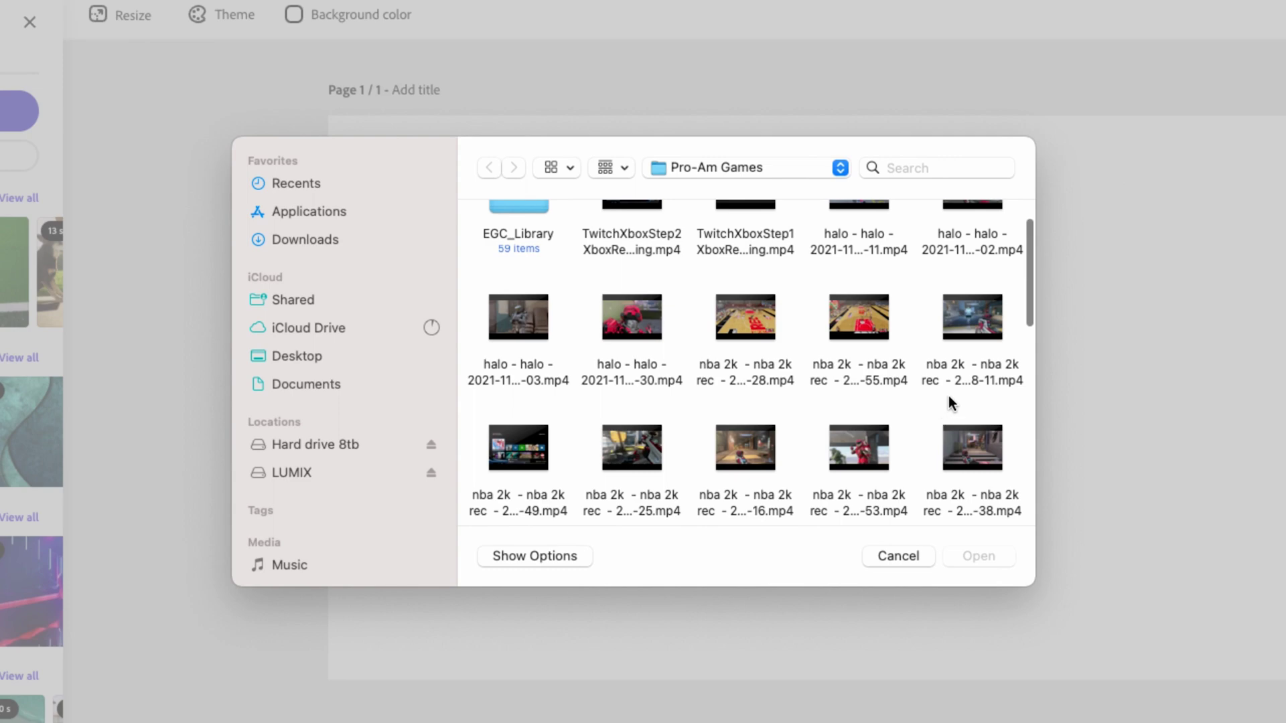
left_click(973, 448)
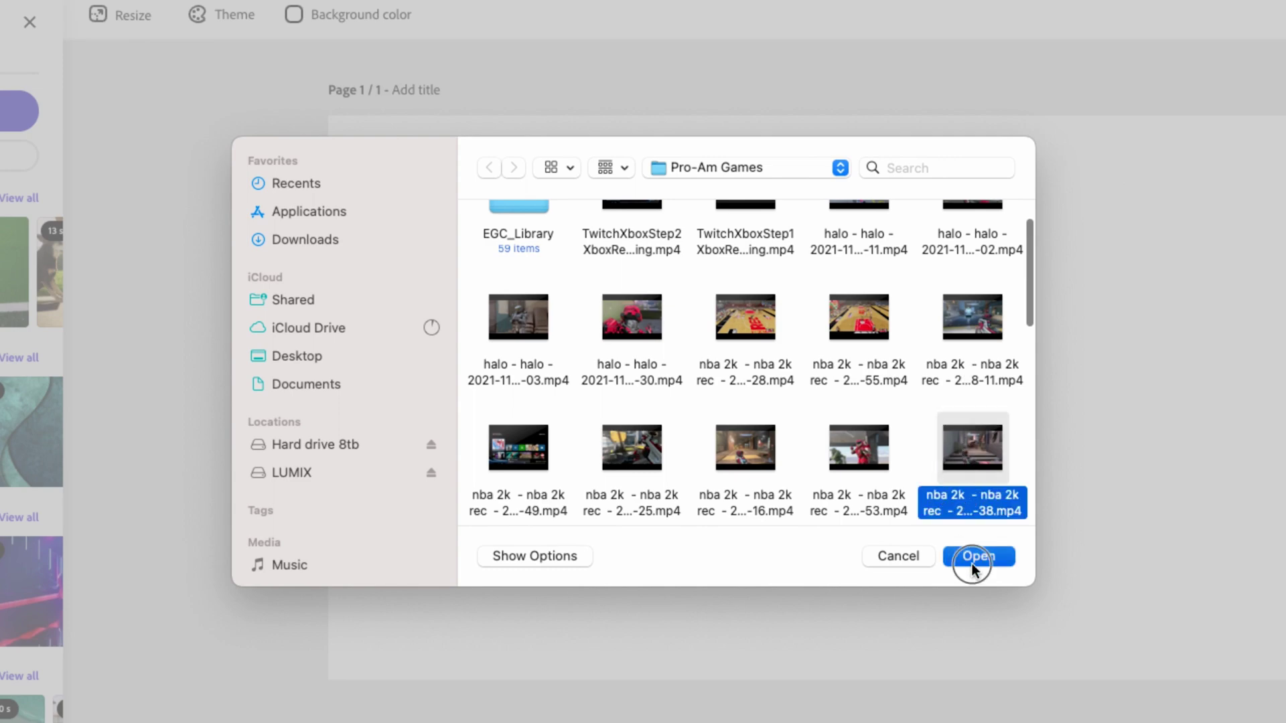
left_click(971, 564)
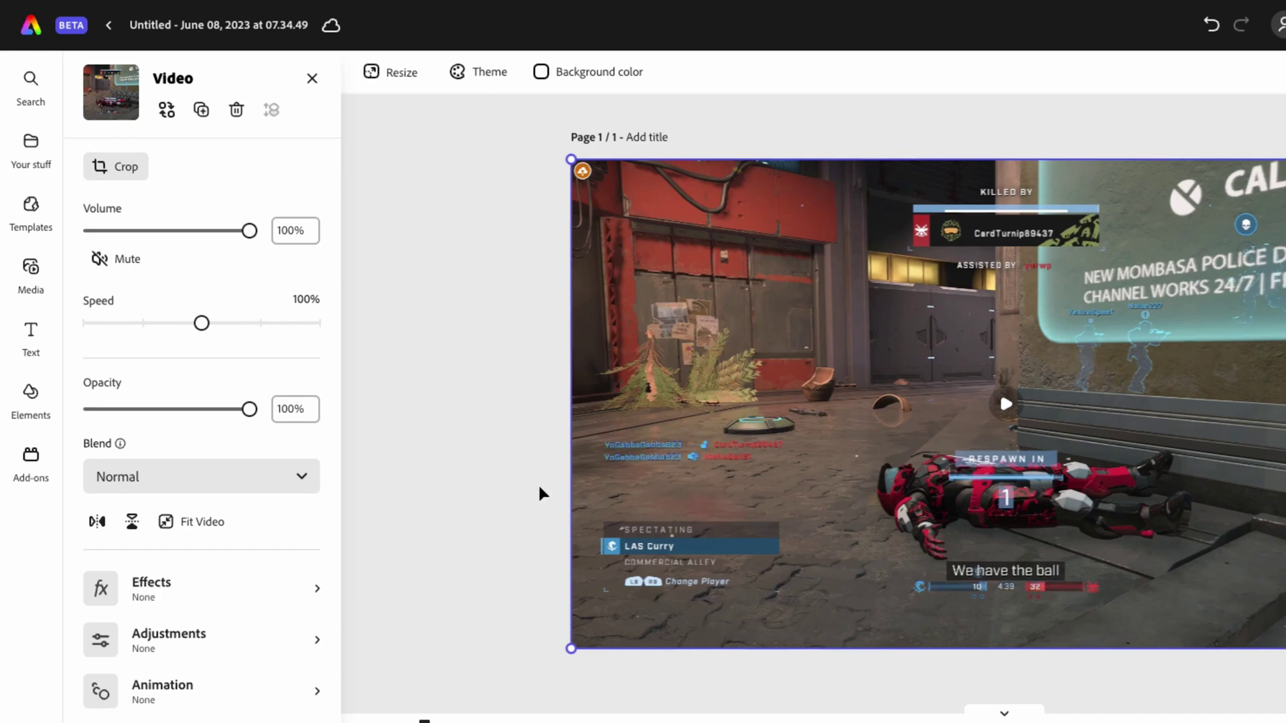
Step: Crop the clip in slightly from its top-left corner
left_click(115, 169)
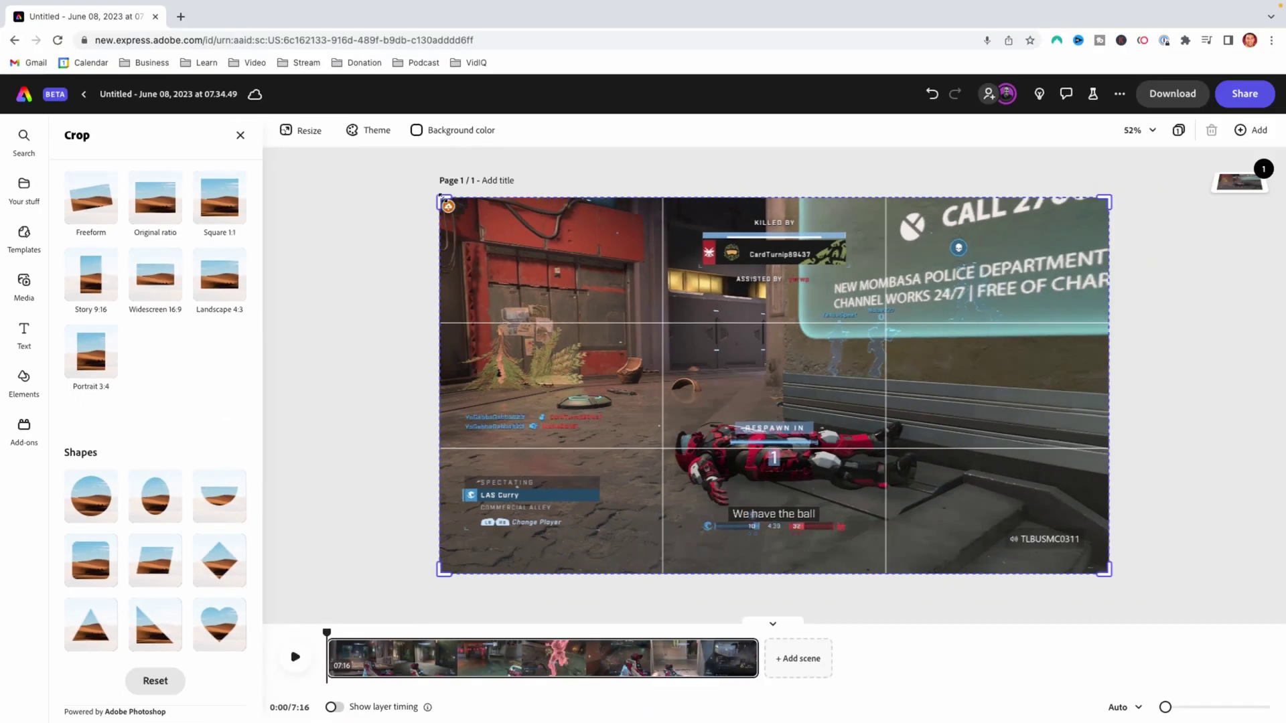
mouse_move(440, 196)
left_mouse_down()
mouse_move(597, 284)
mouse_move(651, 333)
mouse_move(432, 199)
left_mouse_up()
left_click(240, 135)
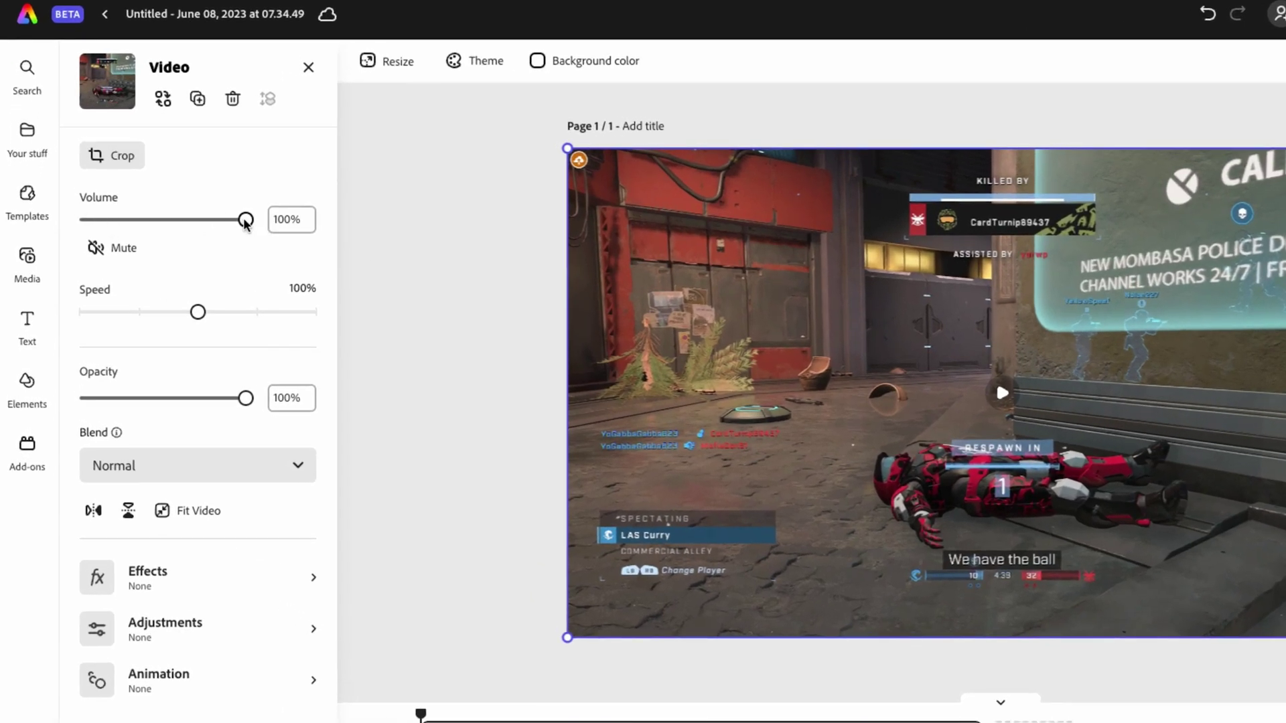
Step: Mute the clip's audio and speed it up to 150%
mouse_move(245, 223)
left_mouse_down()
mouse_move(201, 220)
mouse_move(252, 223)
left_mouse_up()
left_click(107, 247)
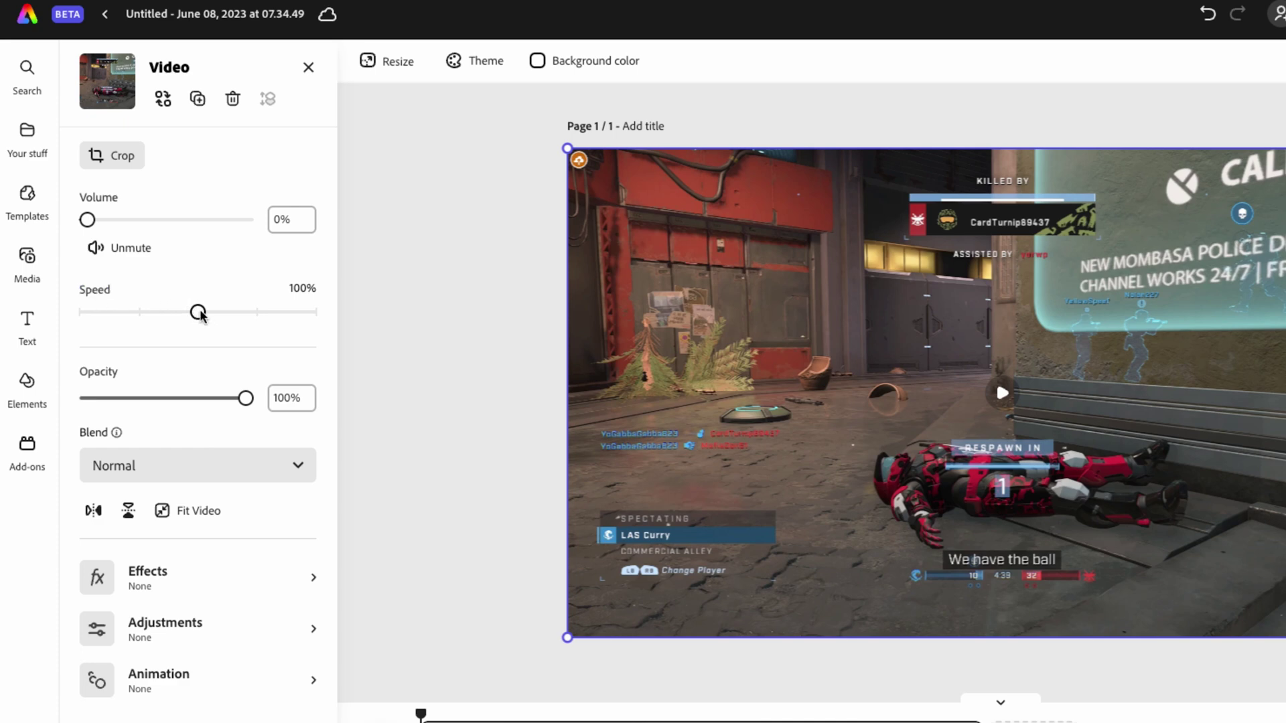
left_click_drag(199, 312, 254, 313)
Step: Return the clip's speed to 100% and use Fit Video so it fills the page
left_click_drag(253, 312, 140, 313)
left_click_drag(141, 313, 193, 312)
left_click_drag(567, 148, 775, 228)
left_click_drag(600, 258, 730, 318)
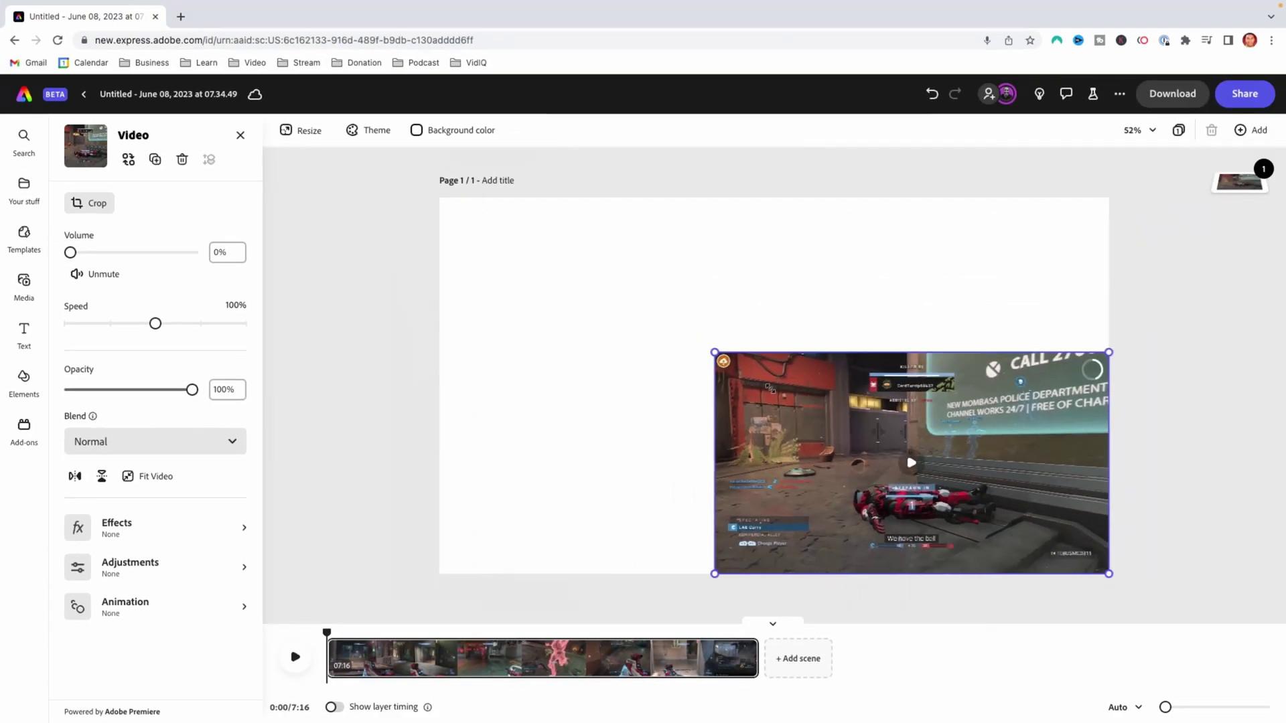
left_click_drag(791, 395, 627, 311)
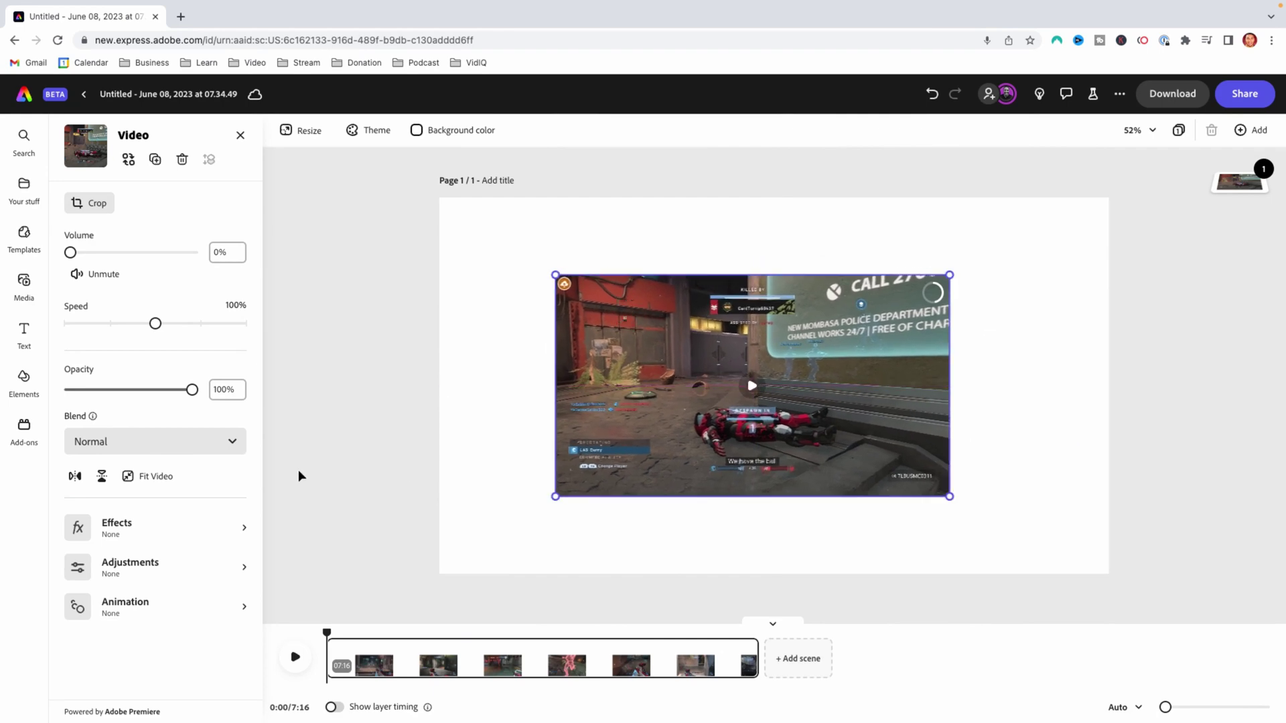
left_click(134, 477)
left_click(410, 405)
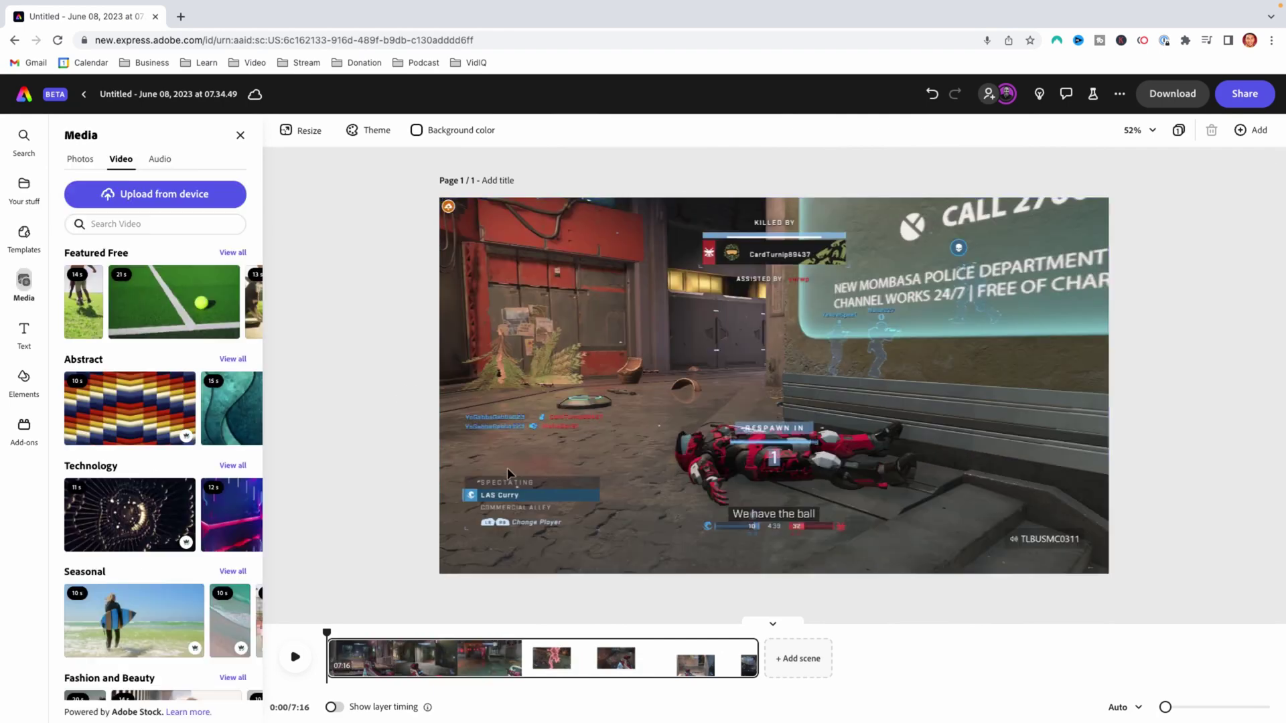
left_click(601, 438)
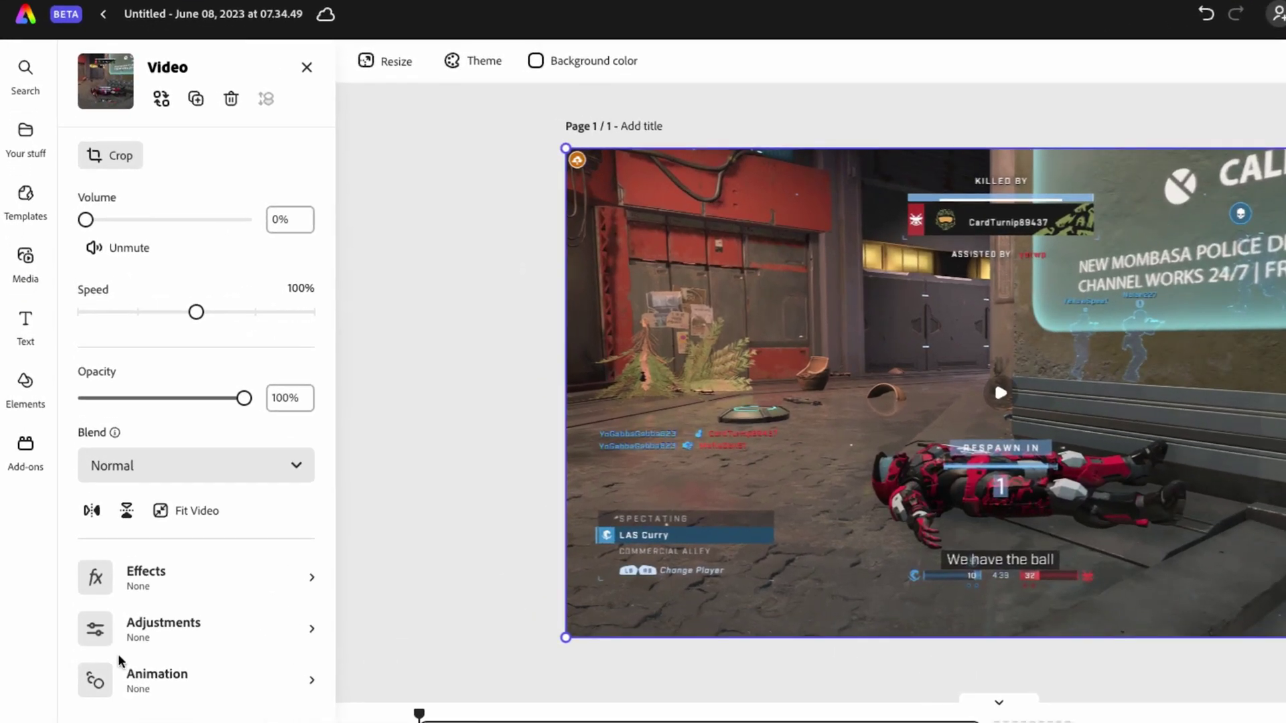
Step: Apply the Grayscale effect to the gameplay video
left_click(225, 578)
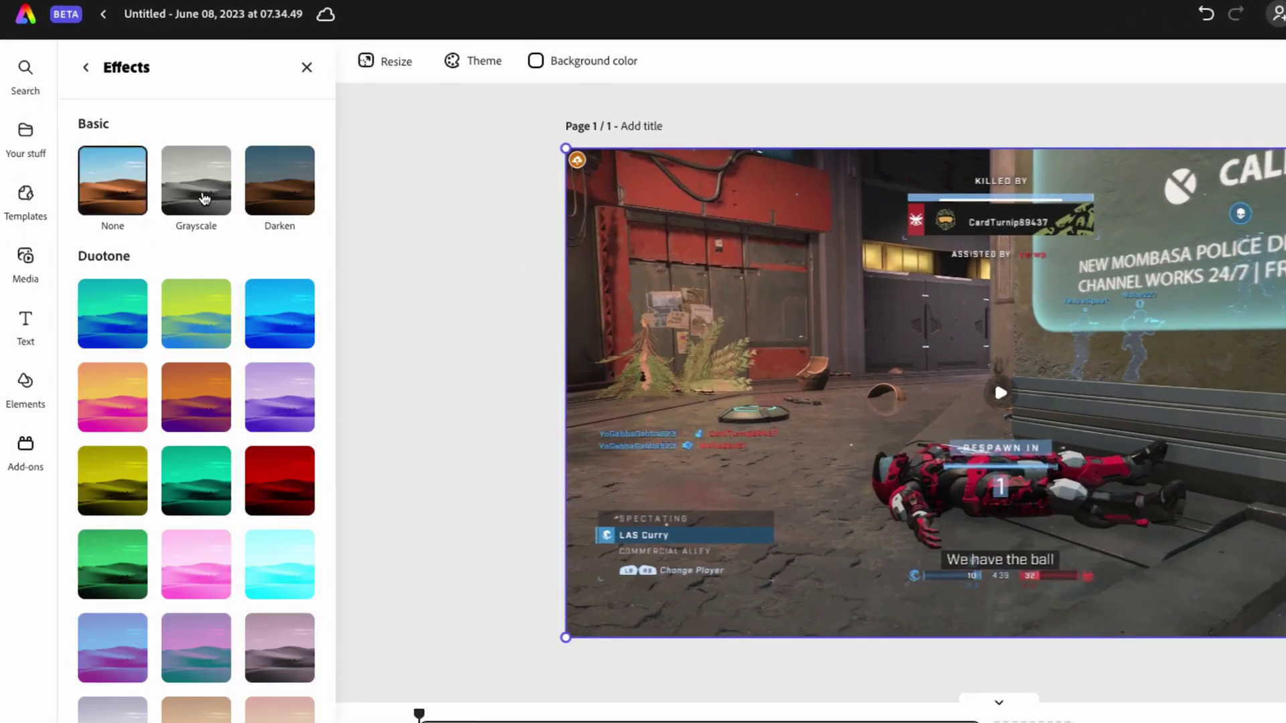
left_click(204, 198)
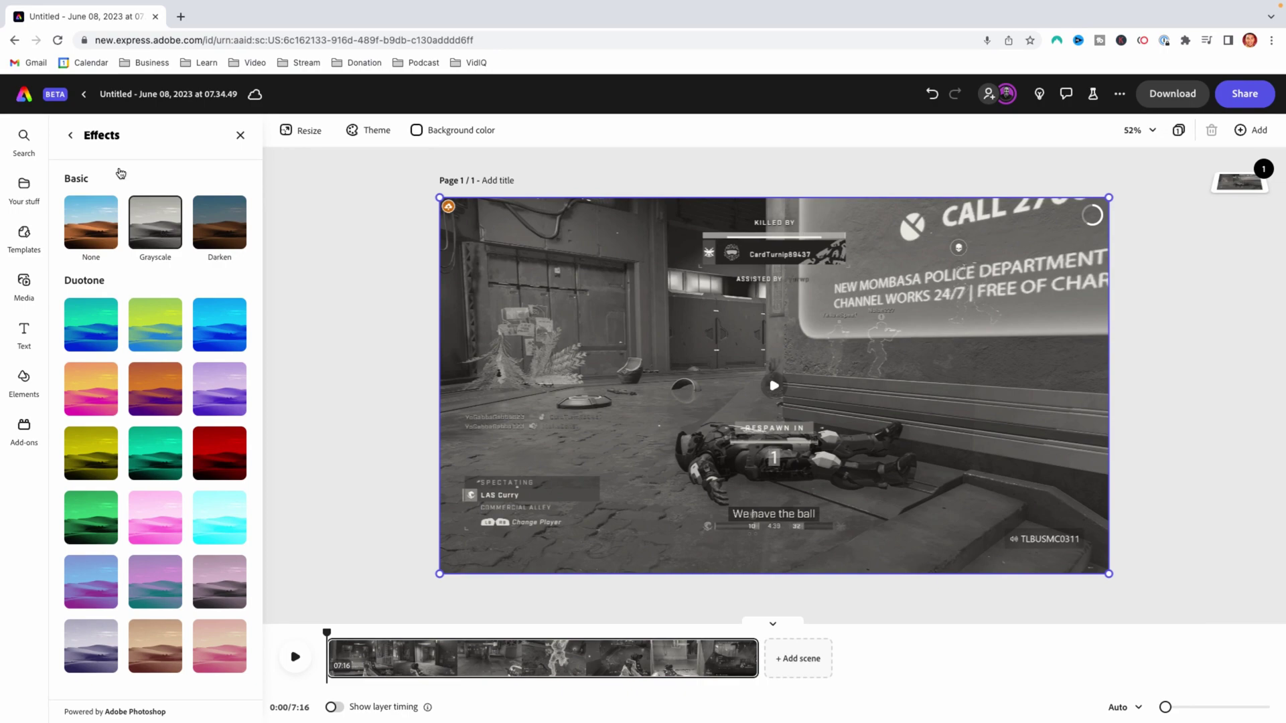
left_click(67, 139)
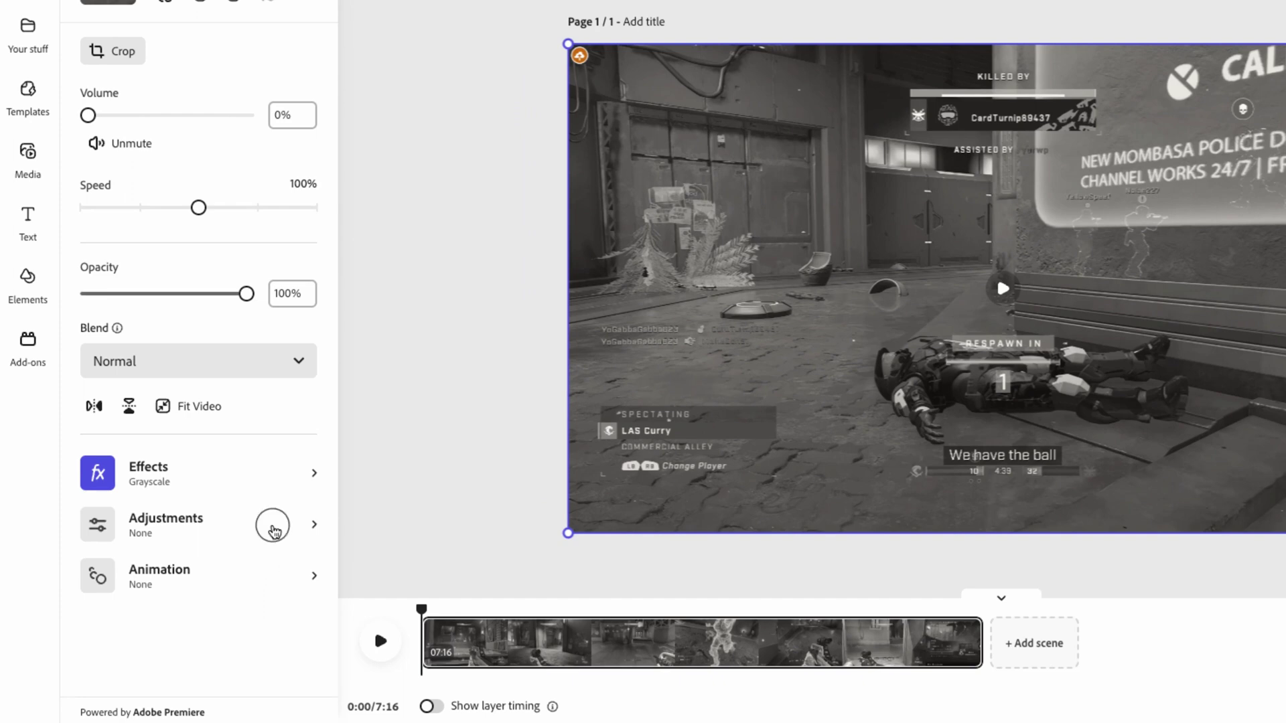
Step: Try the Blur slider in the video's Adjustments, then return to the Video panel
left_click(273, 525)
scroll(201, 372, "down", 1)
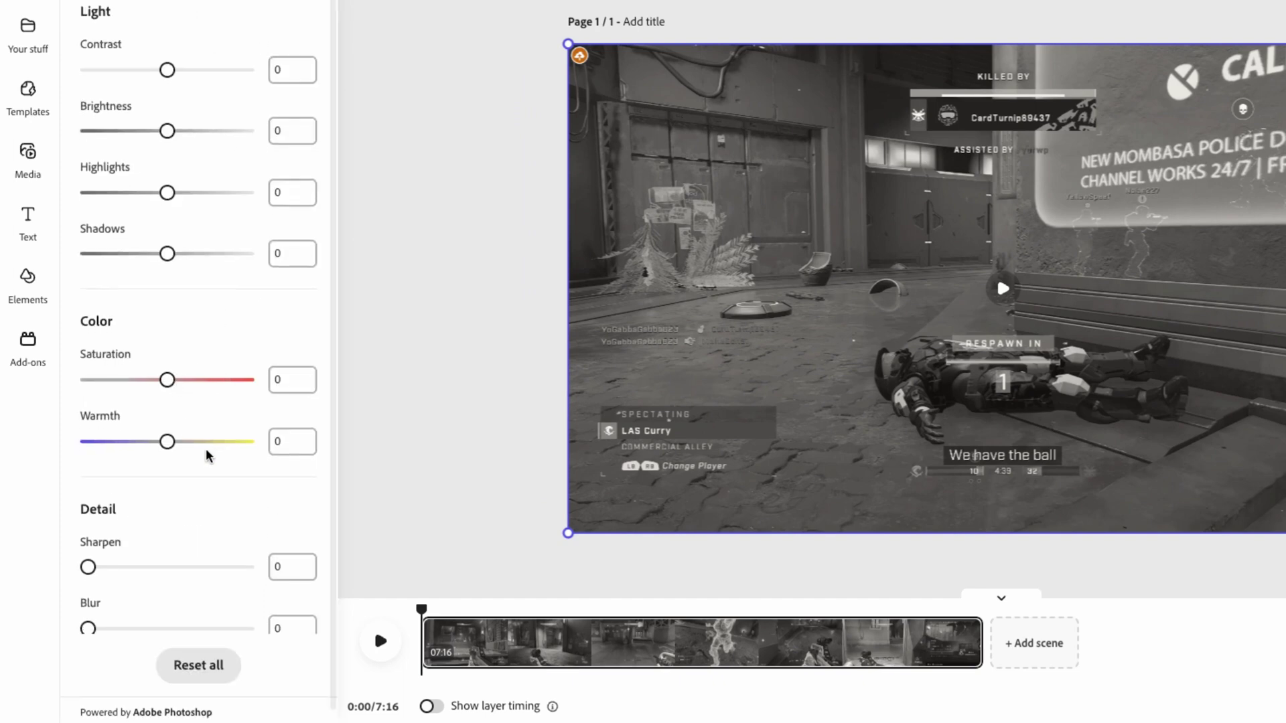
scroll(215, 309, "down", 1)
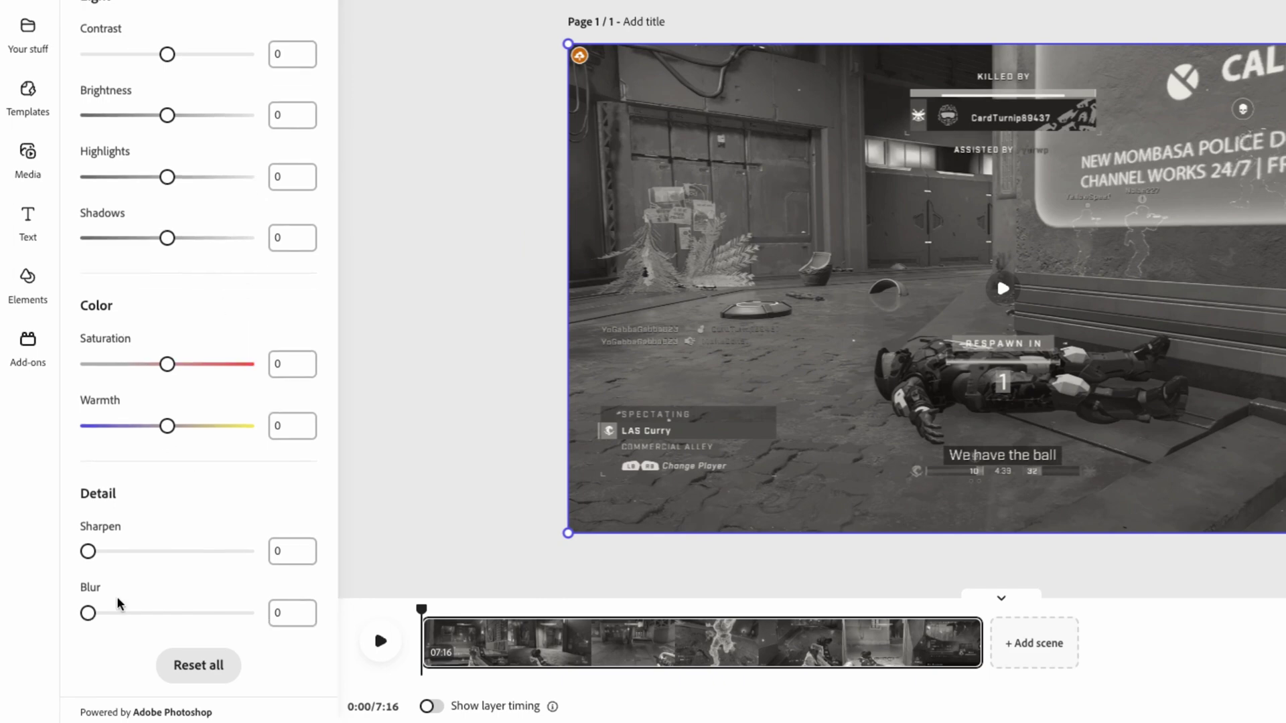
mouse_move(88, 613)
left_mouse_down()
mouse_move(144, 617)
mouse_move(68, 619)
left_mouse_up()
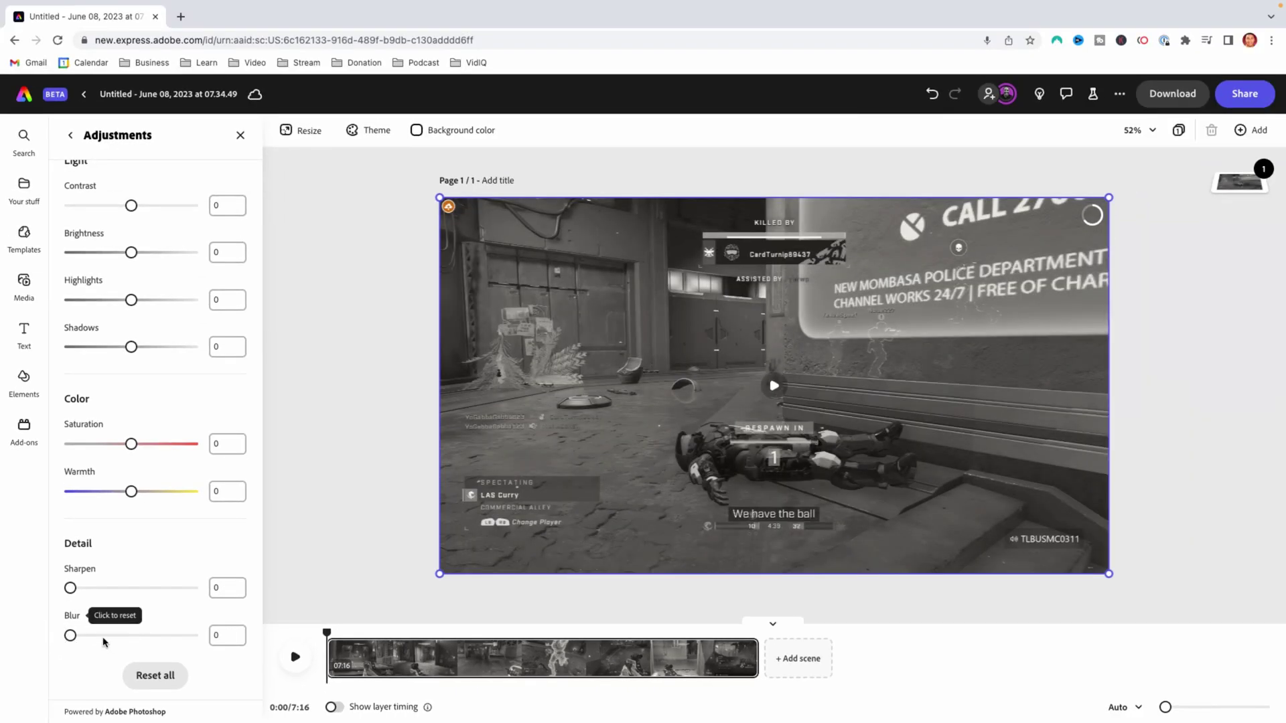
left_click(71, 136)
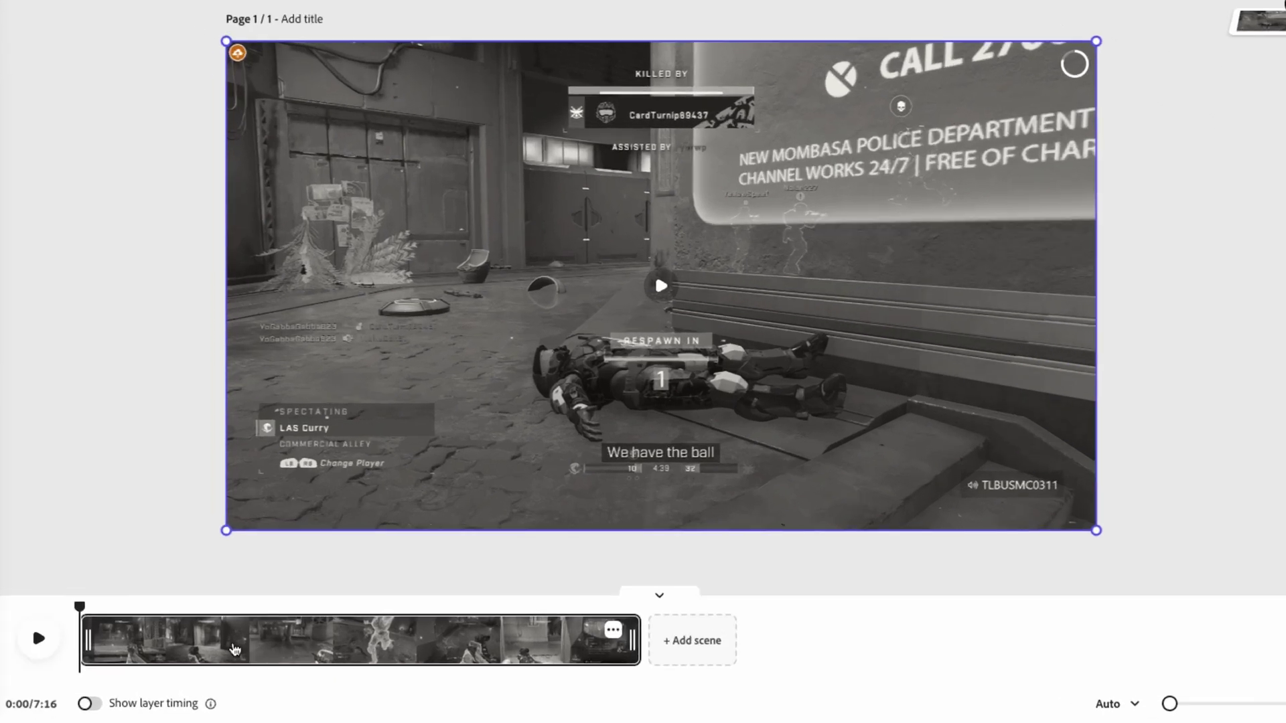
Step: Split the clip into scenes at 0:43, 1:37, 2:43, 3:45, 4:50 and 6:17
left_click(446, 666)
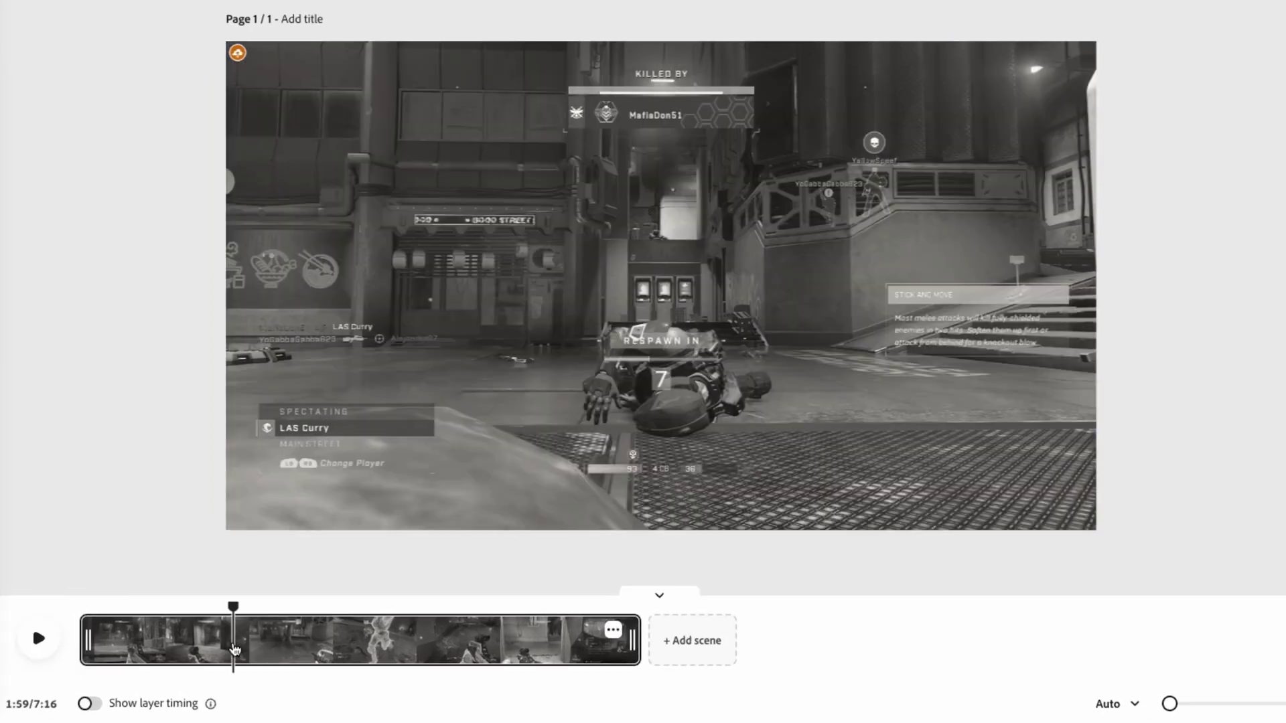
right_click(234, 649)
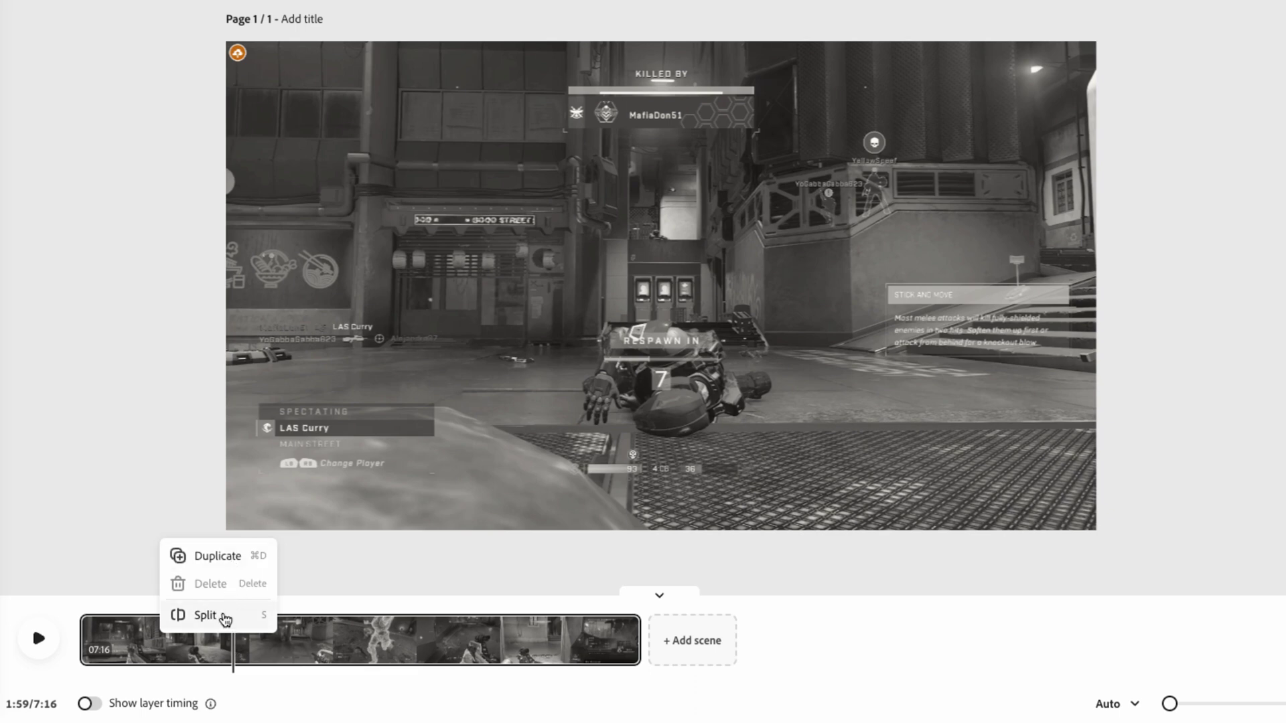
left_click(356, 692)
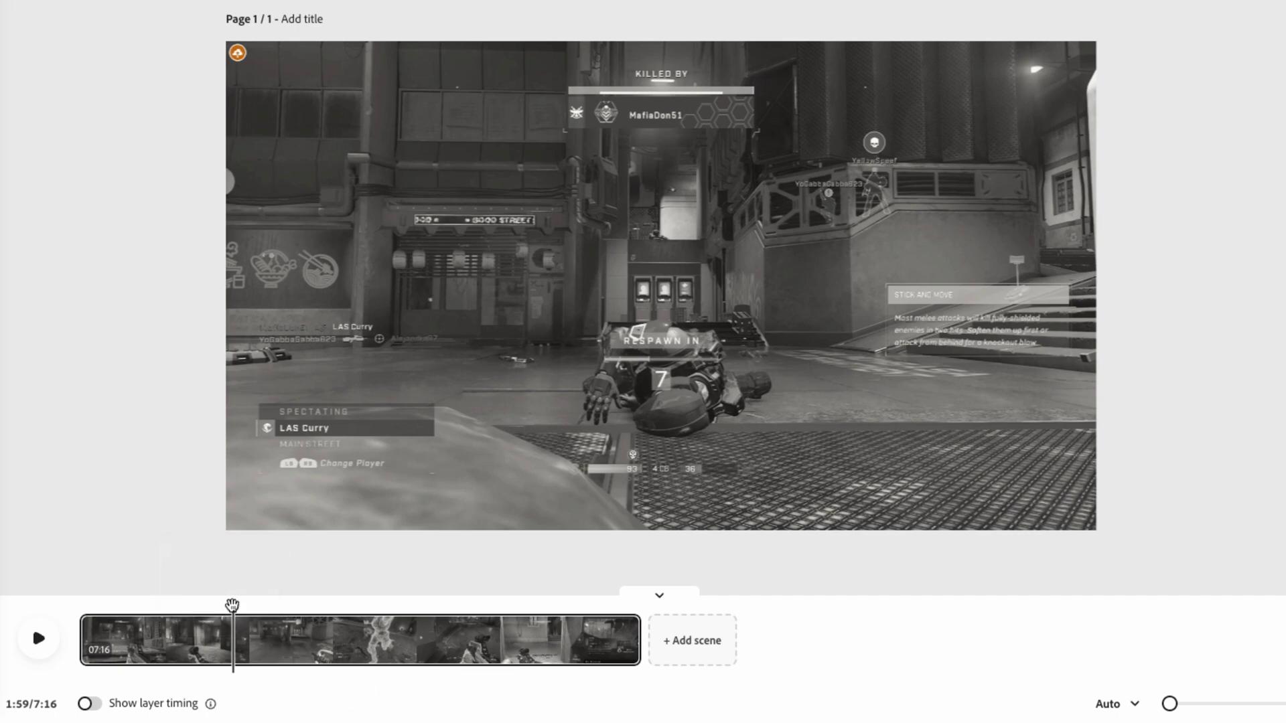
left_click_drag(232, 606, 627, 607)
left_click(134, 605)
left_click(212, 605)
left_click(310, 607)
left_click(400, 606)
left_click(495, 607)
left_click(627, 607)
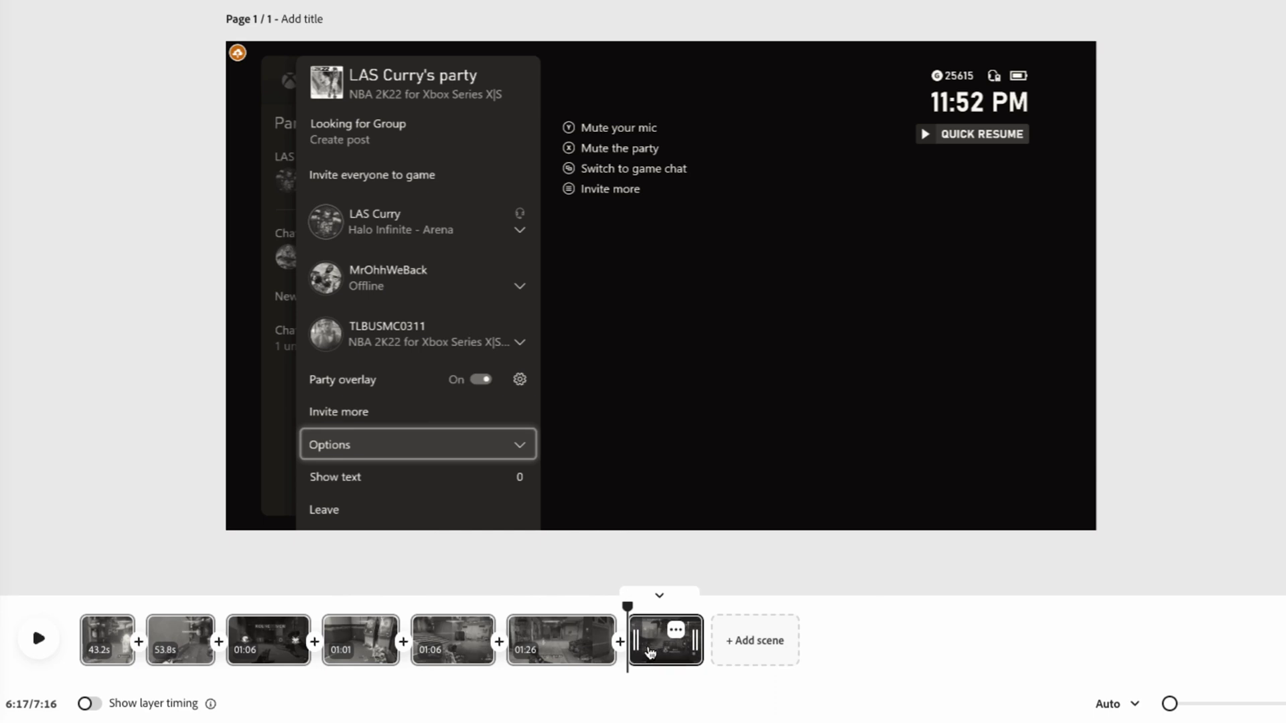
Step: Delete the final 59.2s scene, the 01:06 scene and the 01:01 scene
left_click(675, 631)
left_click(645, 590)
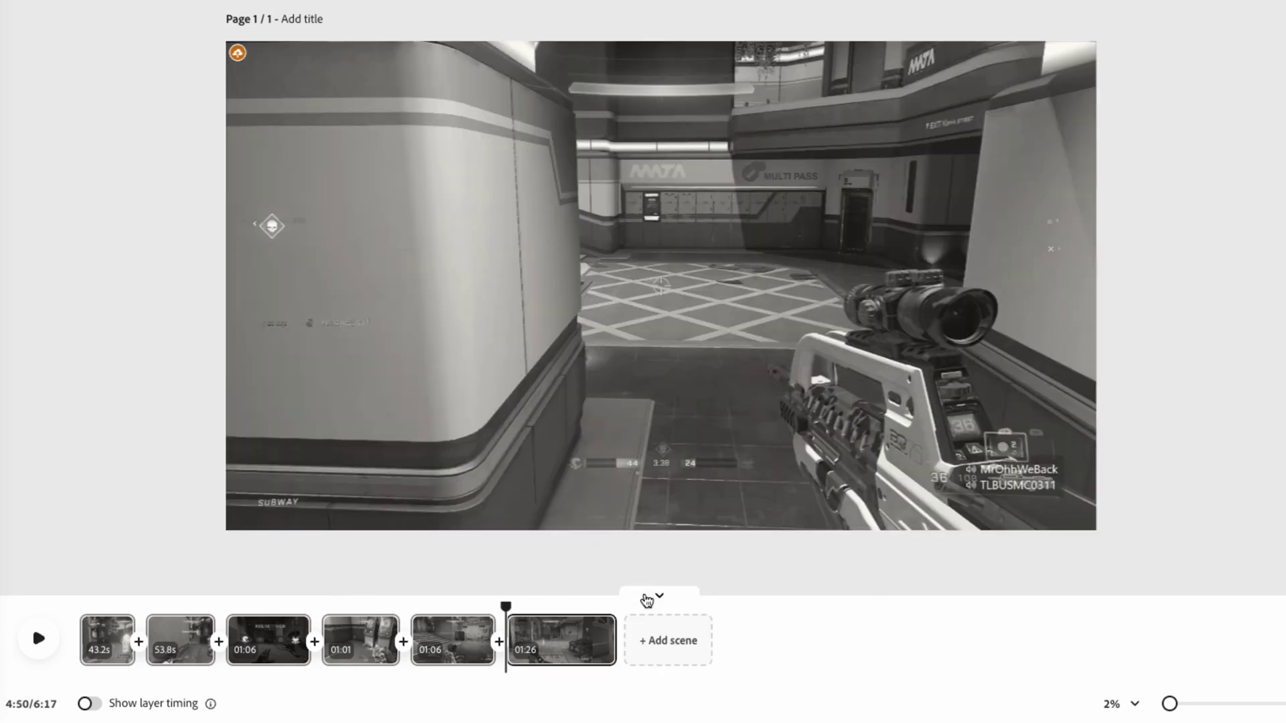
left_click(446, 640)
left_click(462, 620)
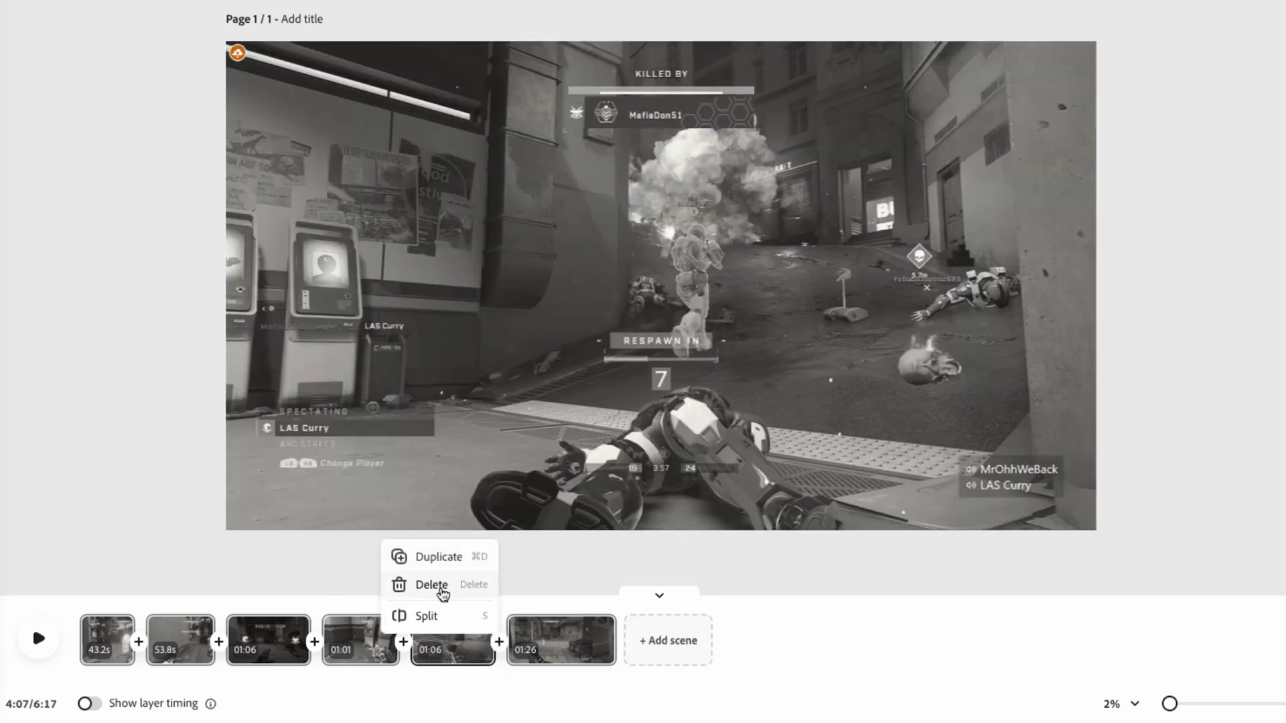
left_click(441, 586)
left_click(366, 620)
left_click(355, 579)
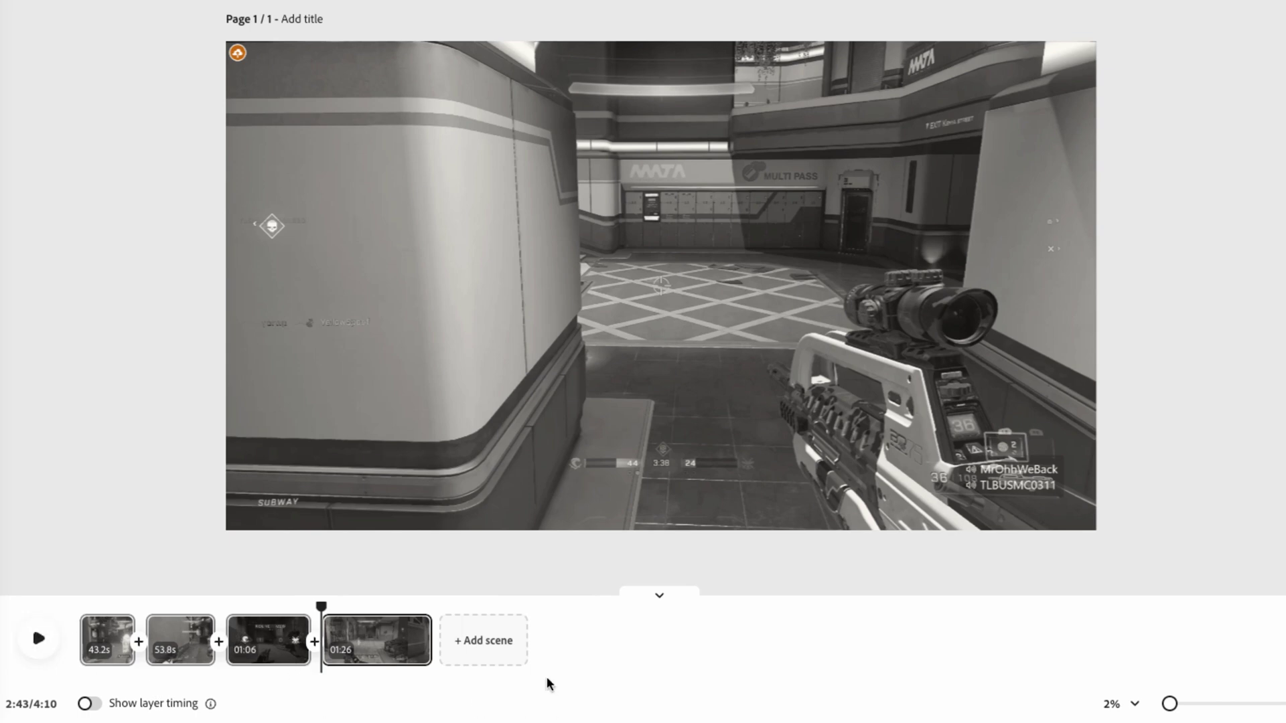
Step: Delete the fourth gameplay scene and return the playhead to 0:00
mouse_move(189, 645)
mouse_move(387, 655)
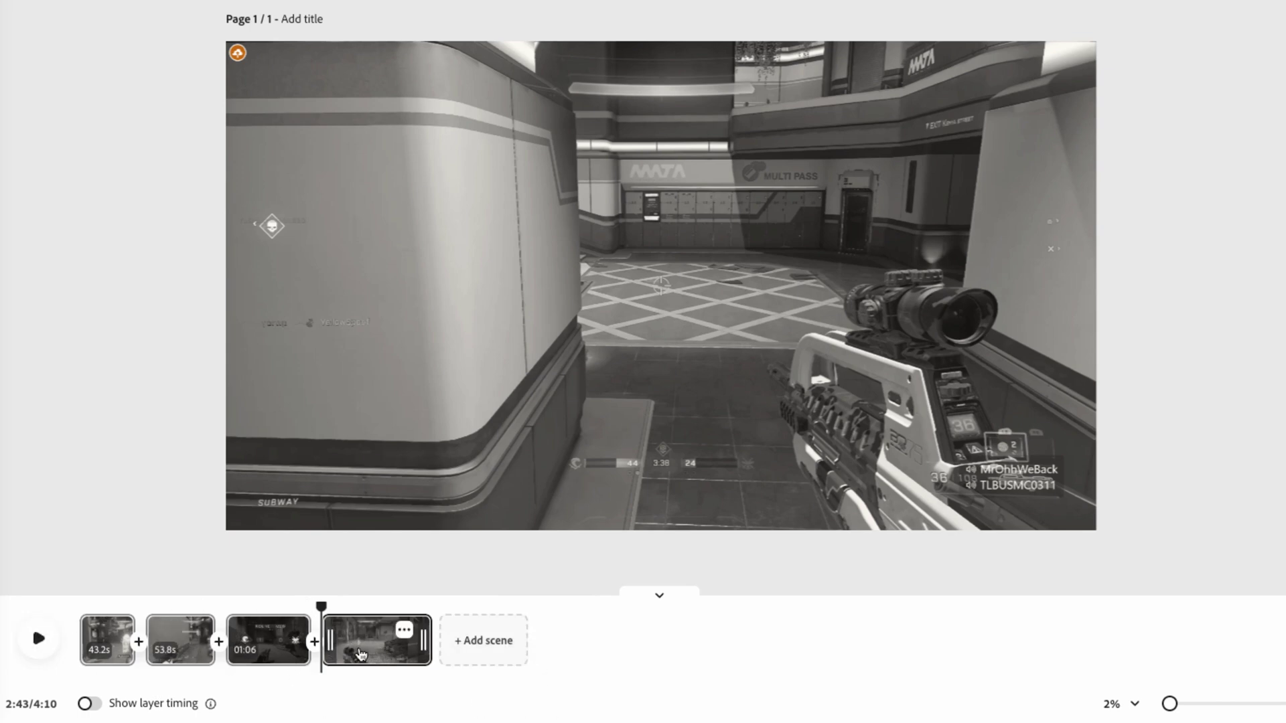
left_click(404, 630)
left_click(373, 590)
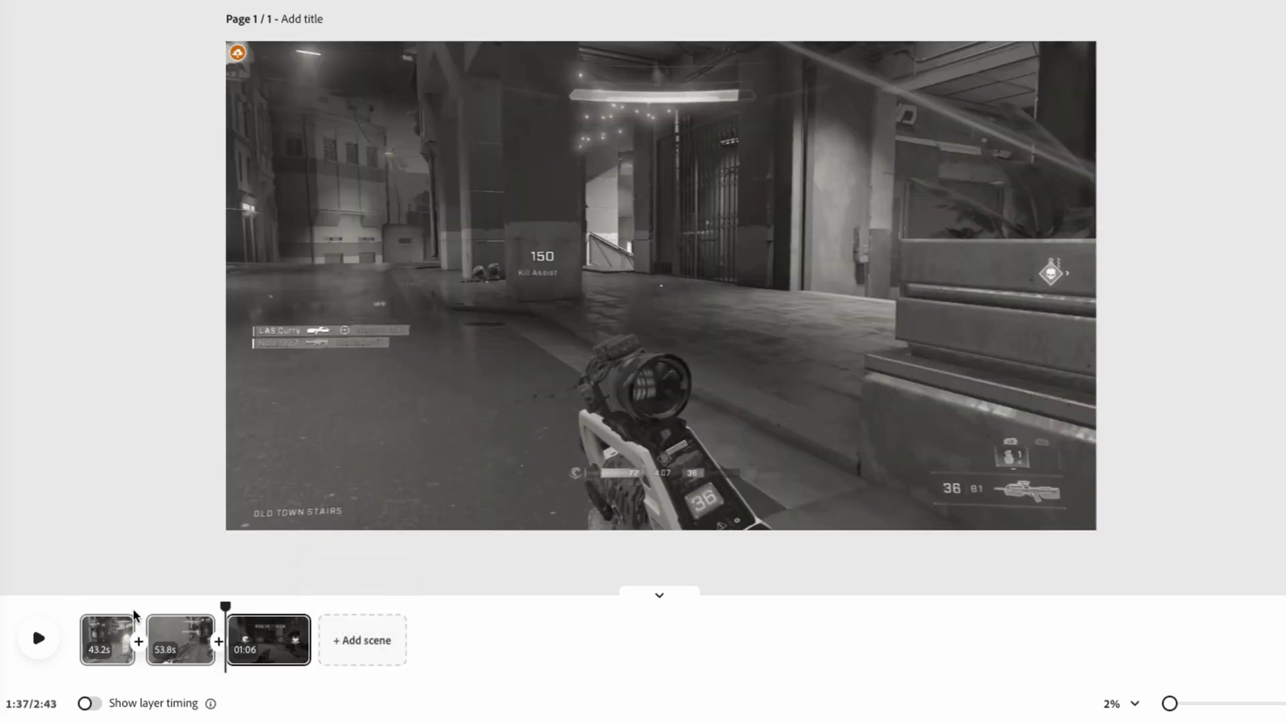
left_click_drag(225, 605, 75, 608)
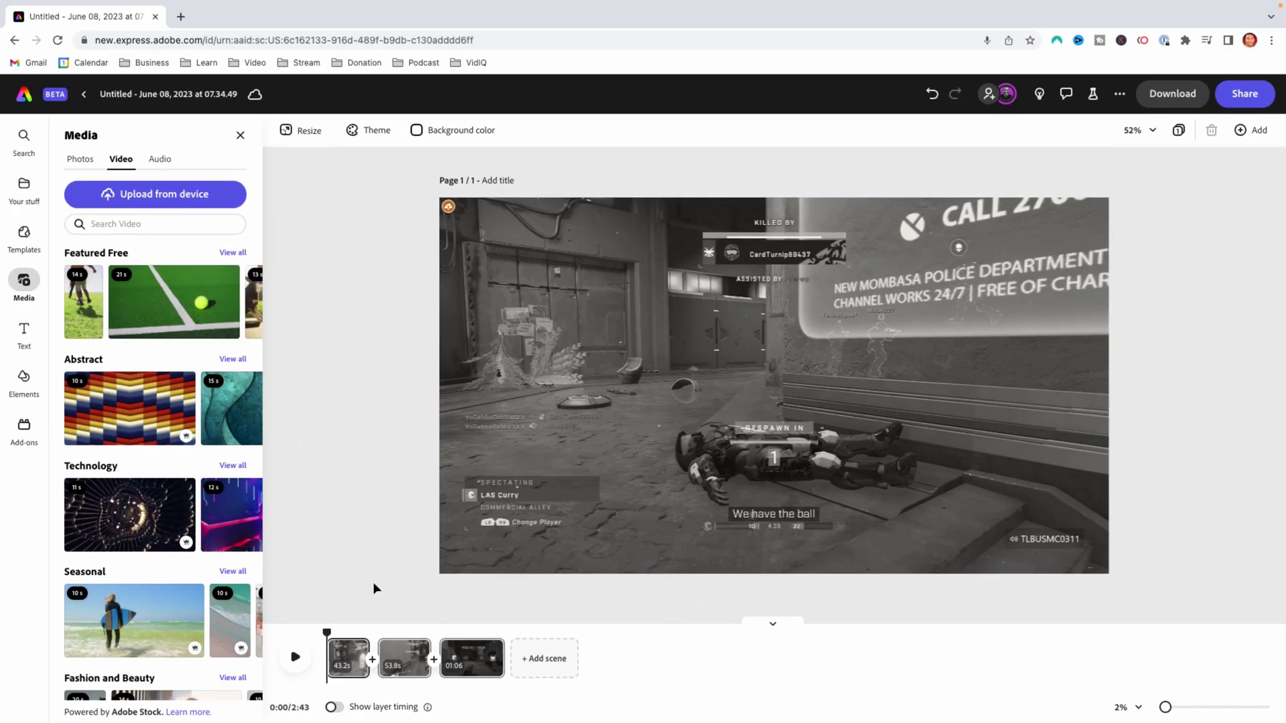
Step: Record a voiceover from Media > Audio and lower its volume to 78%
scroll(134, 409, "down", 2)
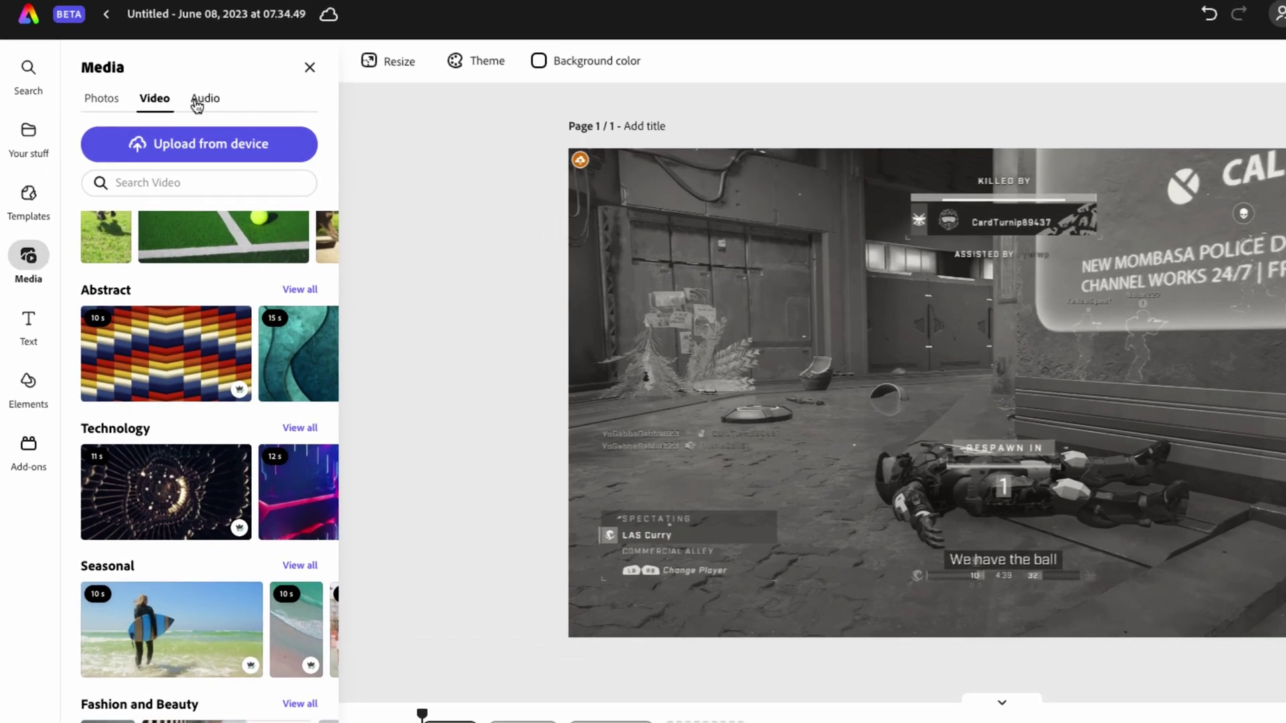
left_click(198, 102)
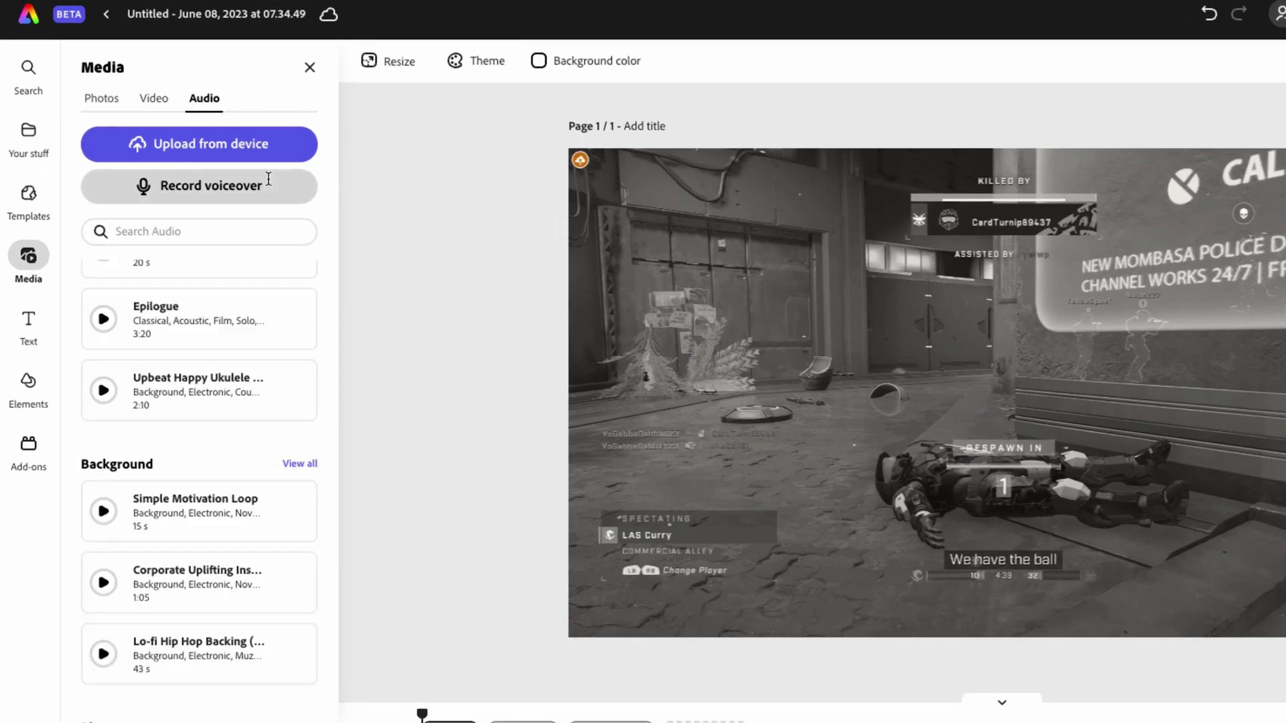
left_click(214, 191)
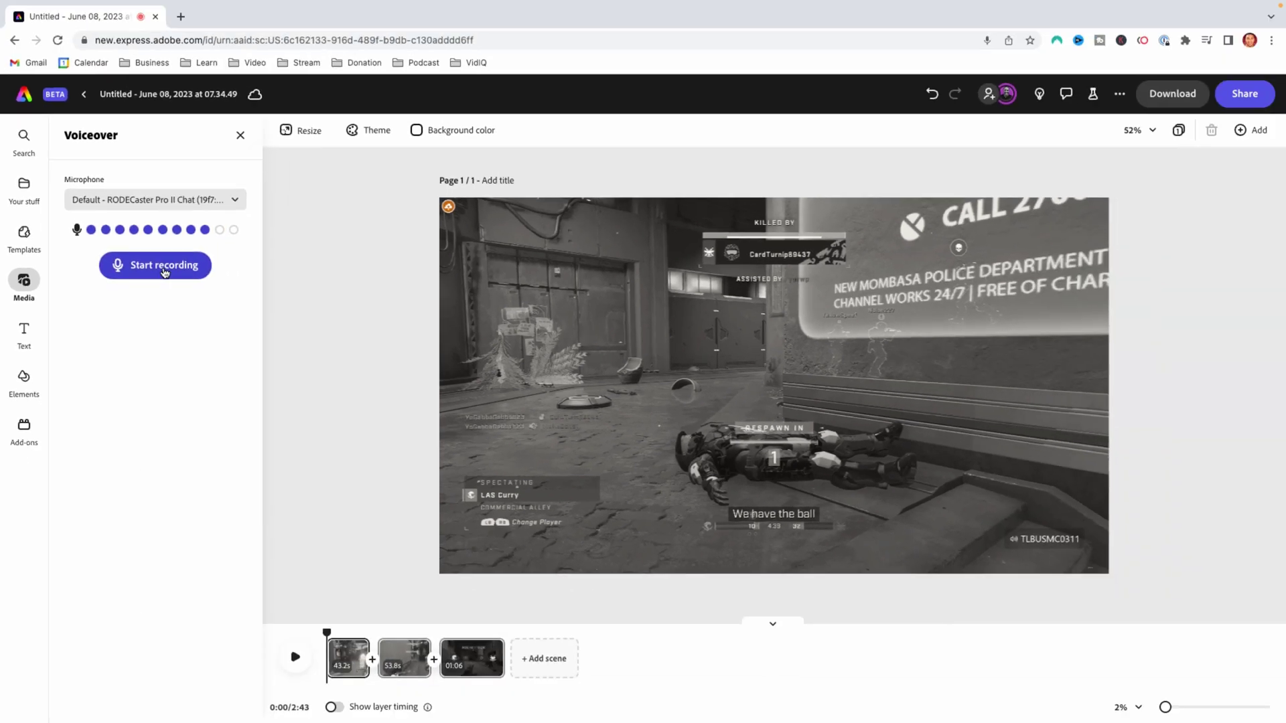
left_click(211, 242)
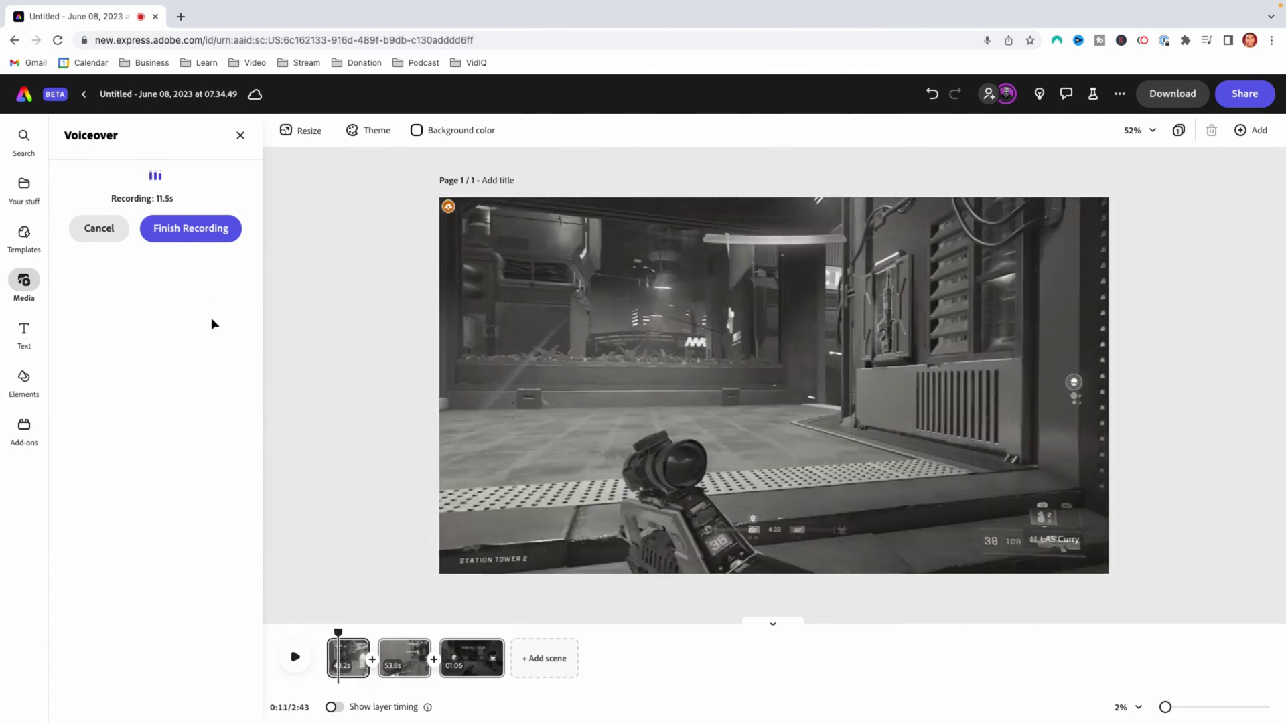
left_click(168, 231)
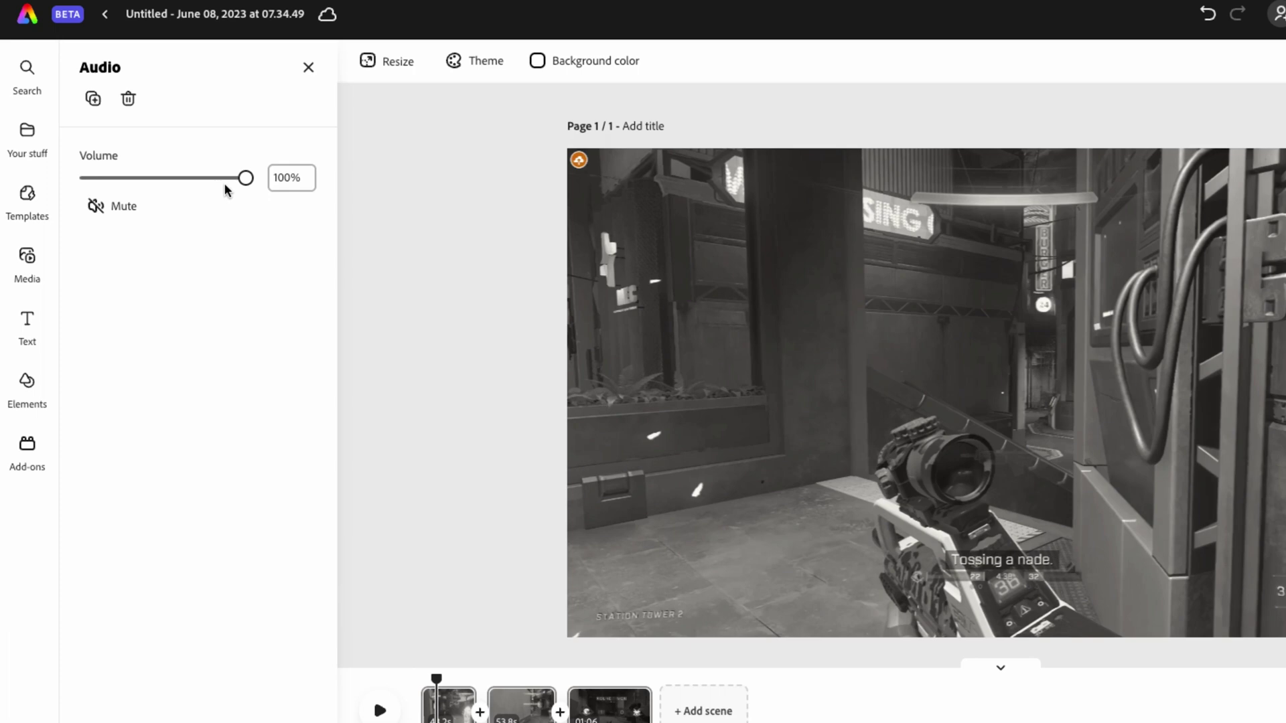
left_click_drag(247, 182, 216, 183)
Step: Search the audio library for 'latin' tracks
left_click(27, 258)
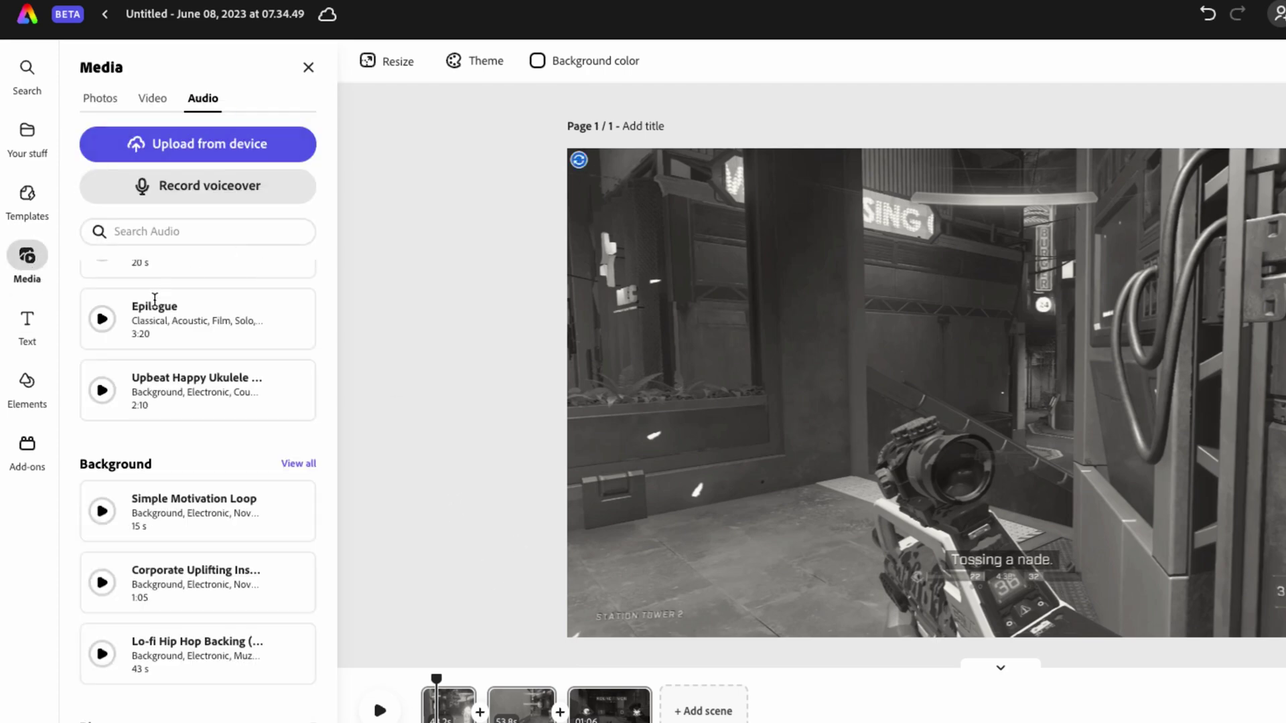
scroll(202, 353, "down", 6)
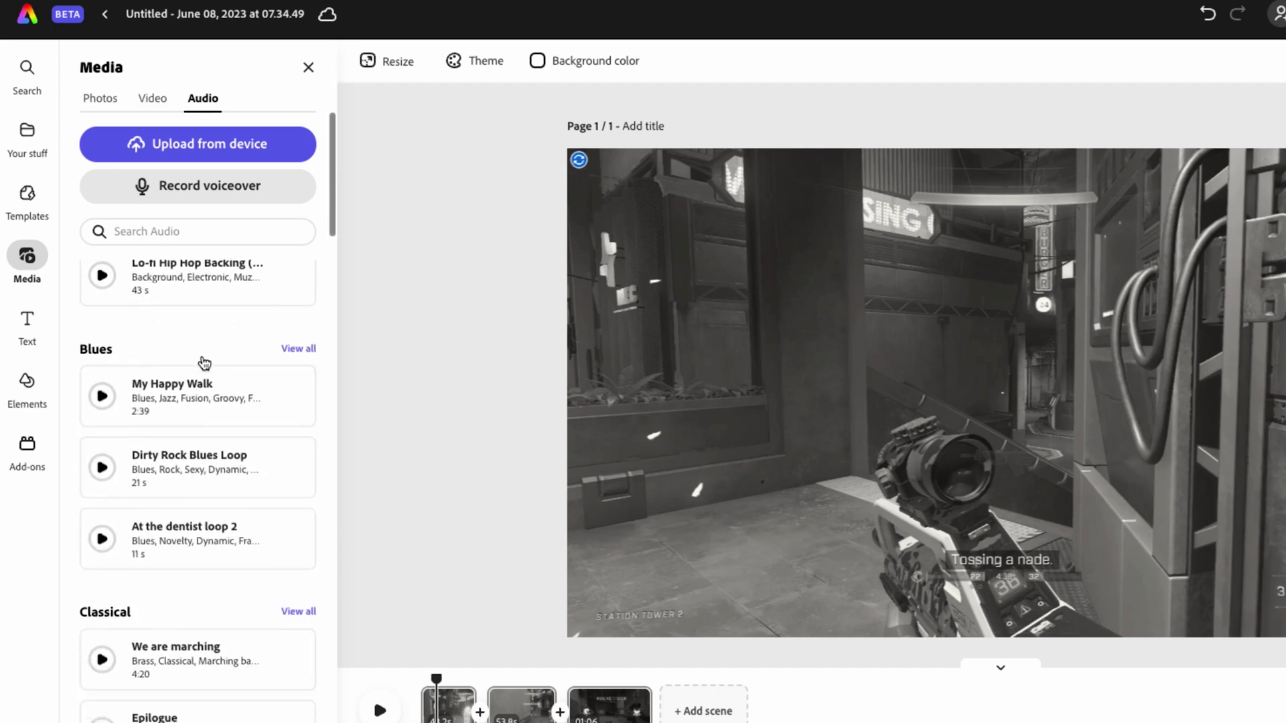
scroll(205, 363, "down", 10)
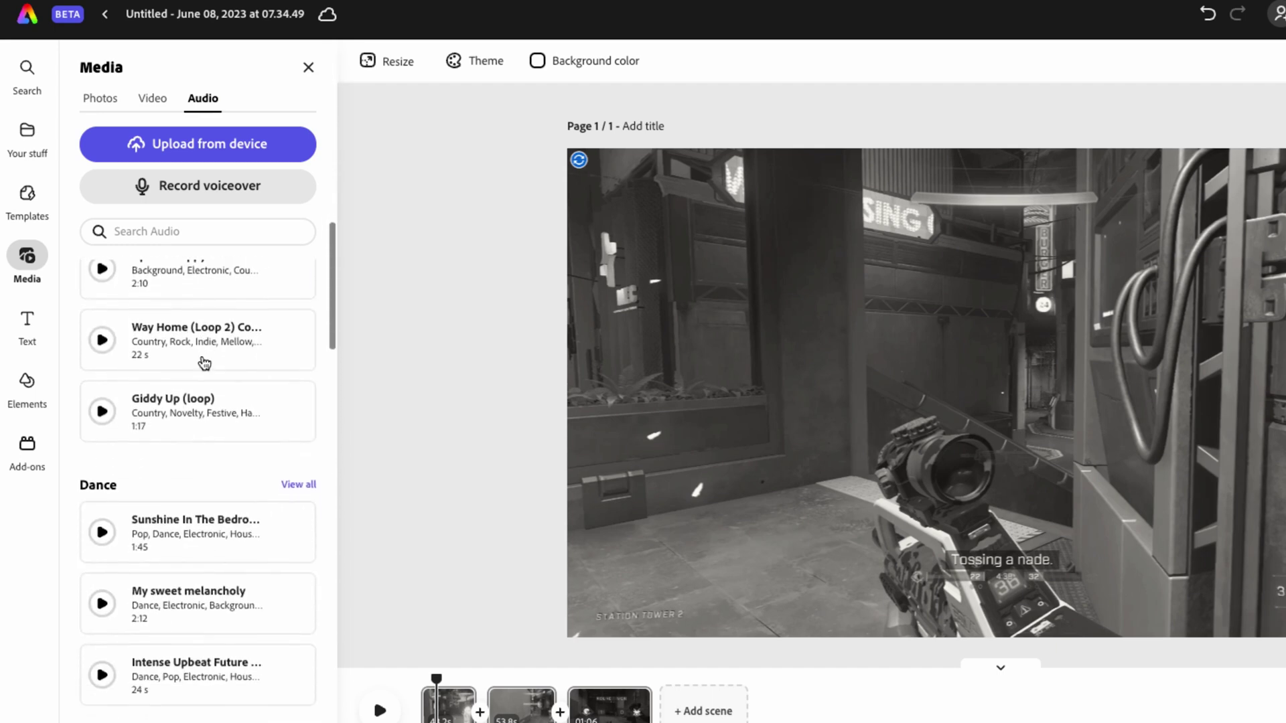
scroll(205, 364, "up", 15)
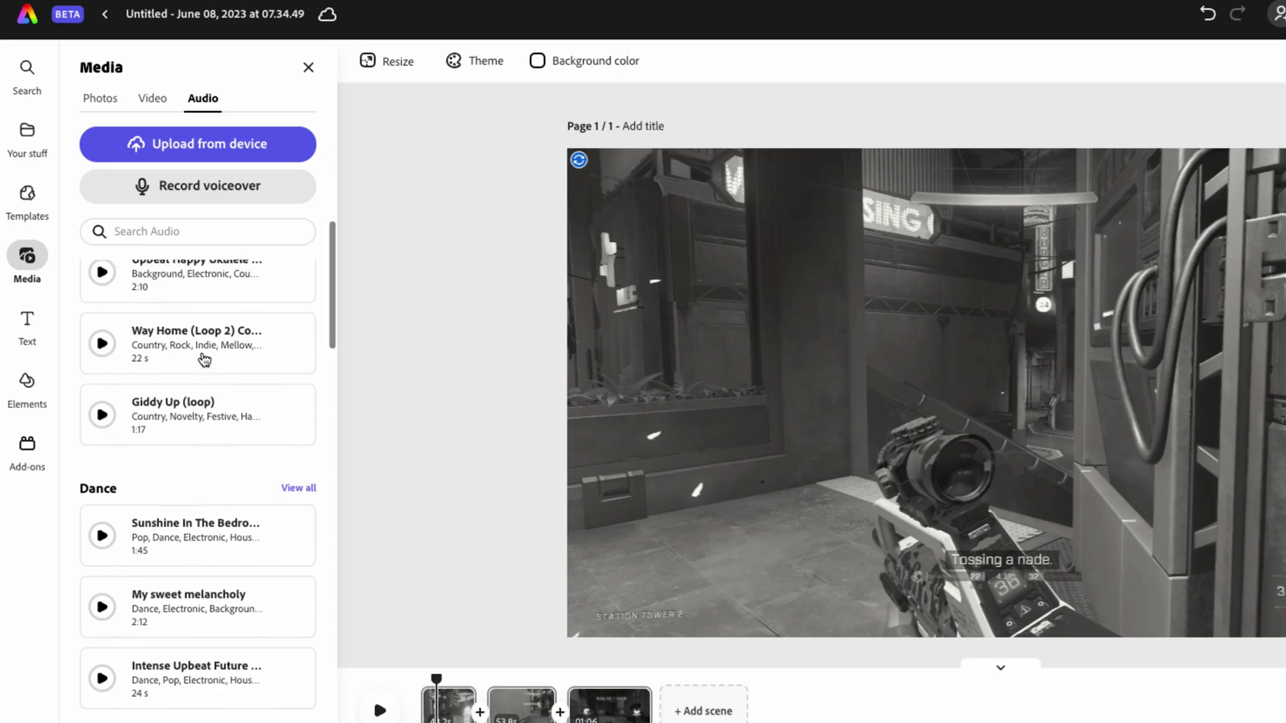
left_click(144, 233)
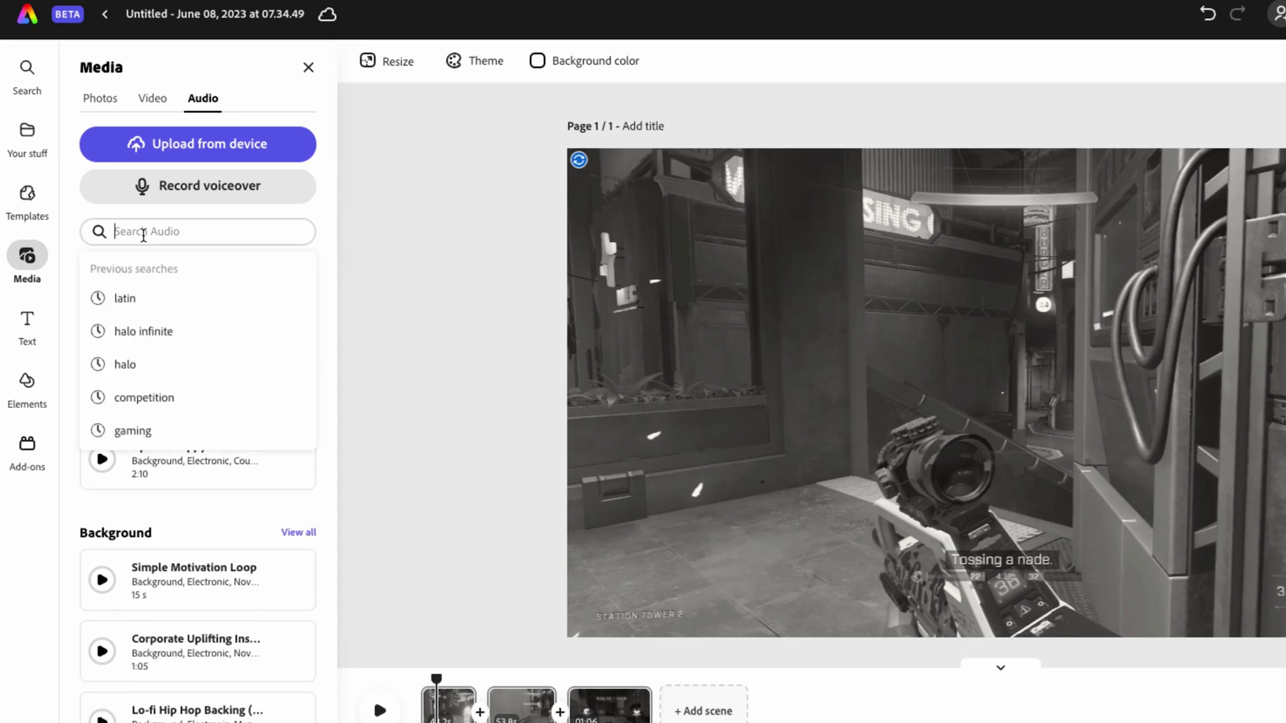
type("latin")
key("Return")
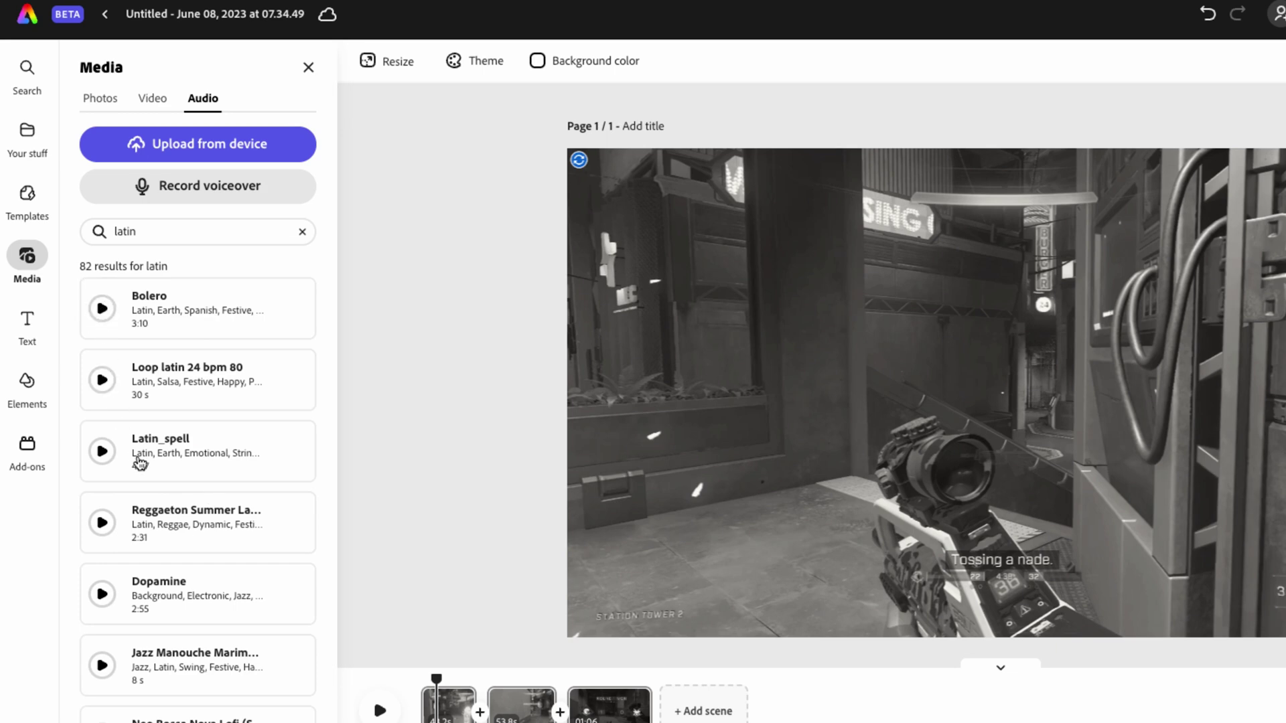
Step: Add the Reggaeton Summer track beneath the scenes and duplicate it to extend the music
left_click_drag(196, 540, 549, 722)
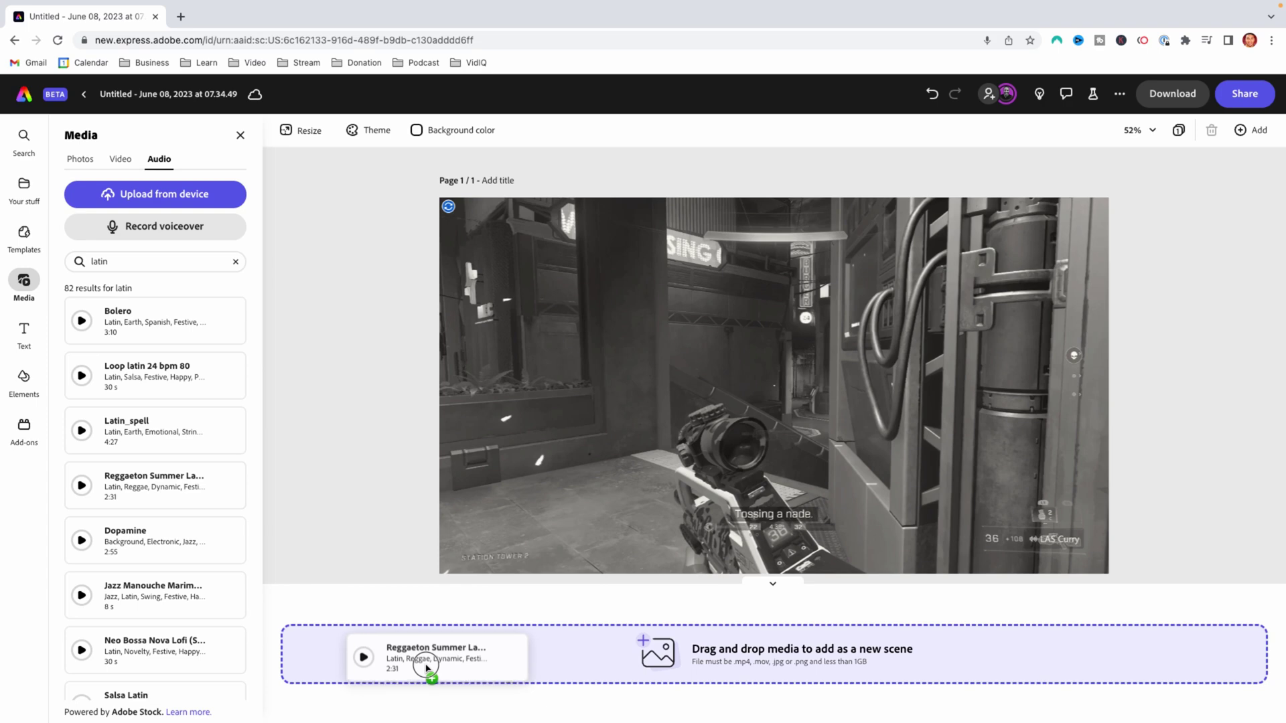
left_click_drag(426, 668, 428, 666)
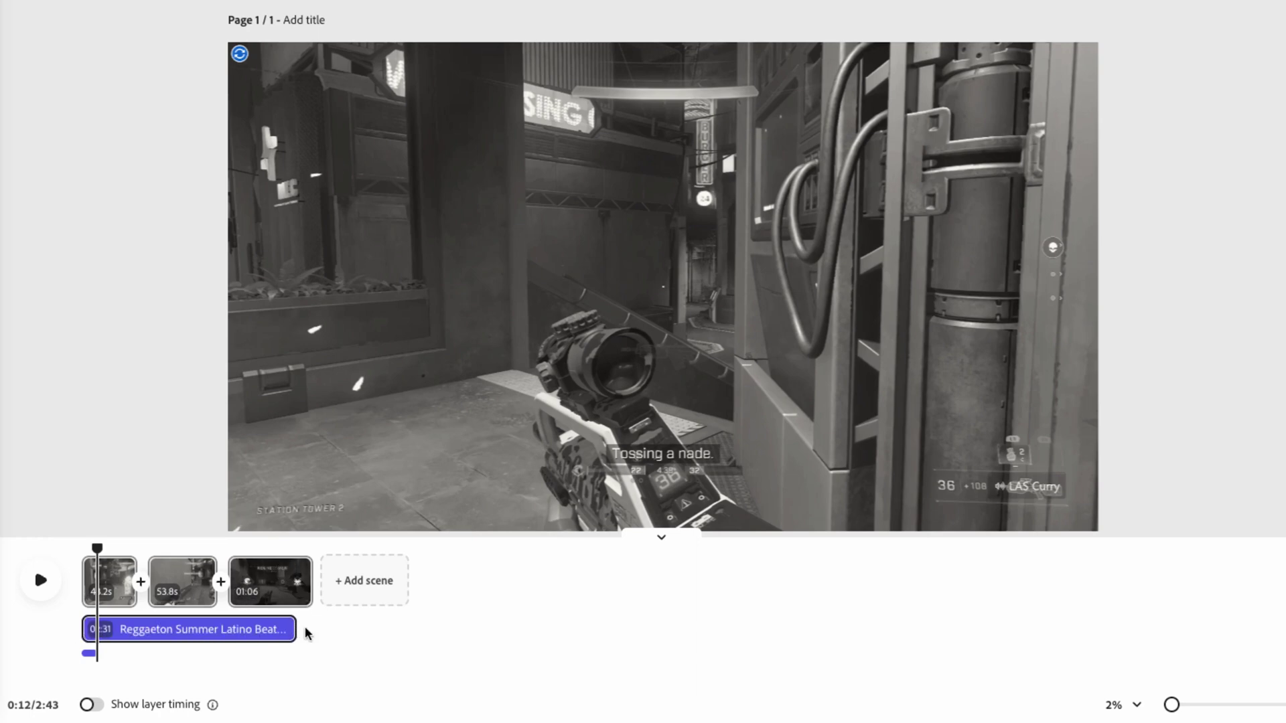
right_click(207, 636)
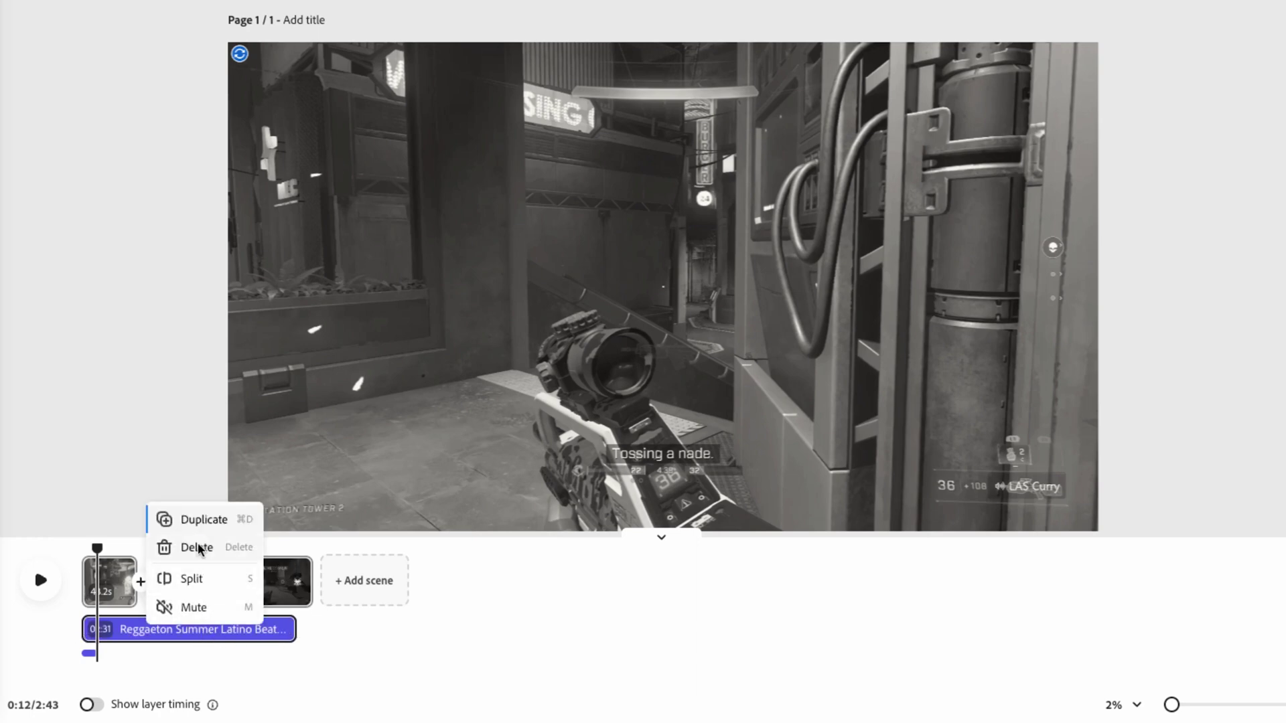
left_click(197, 521)
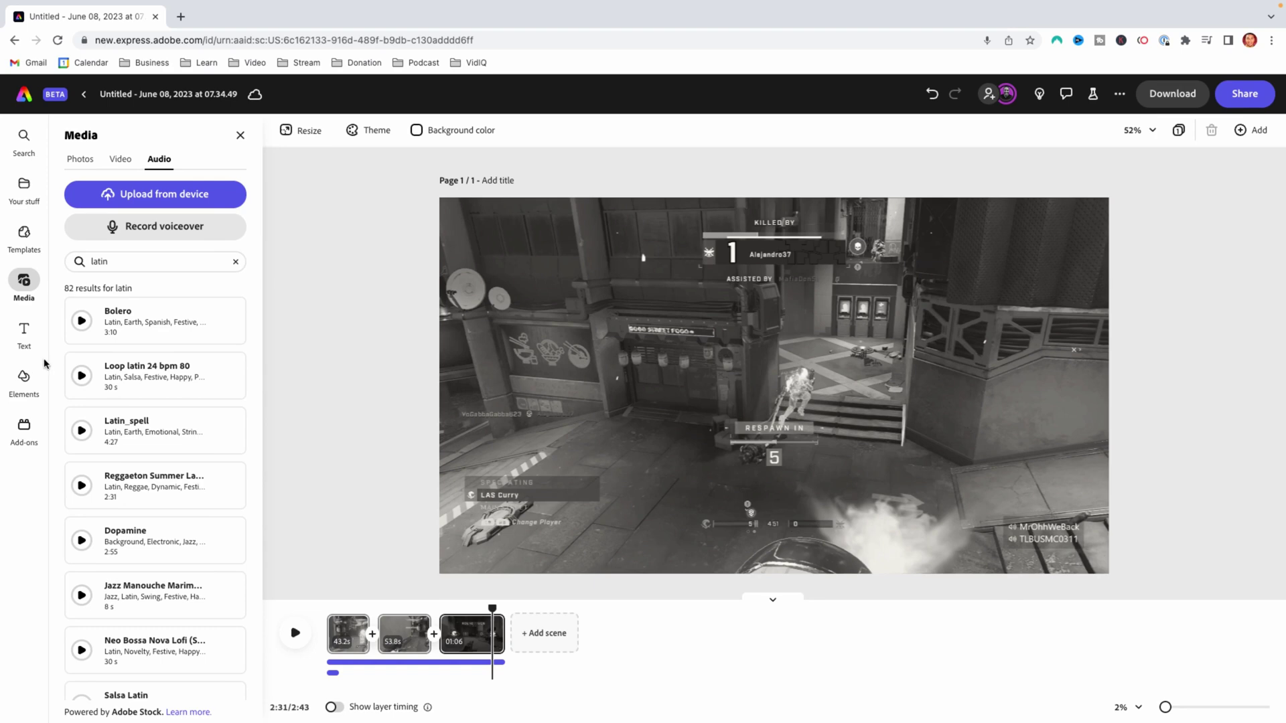
left_click(27, 342)
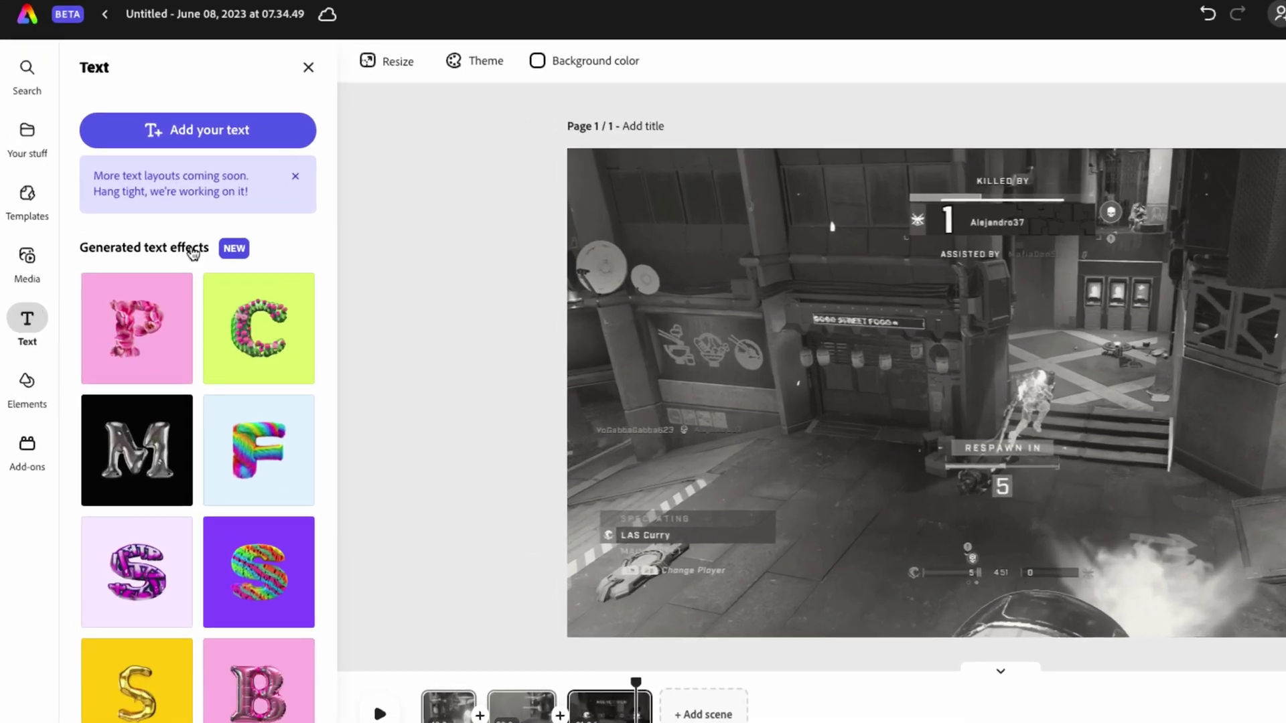
Step: Add a text box and replace its placeholder with 'WASTED'
left_click(193, 136)
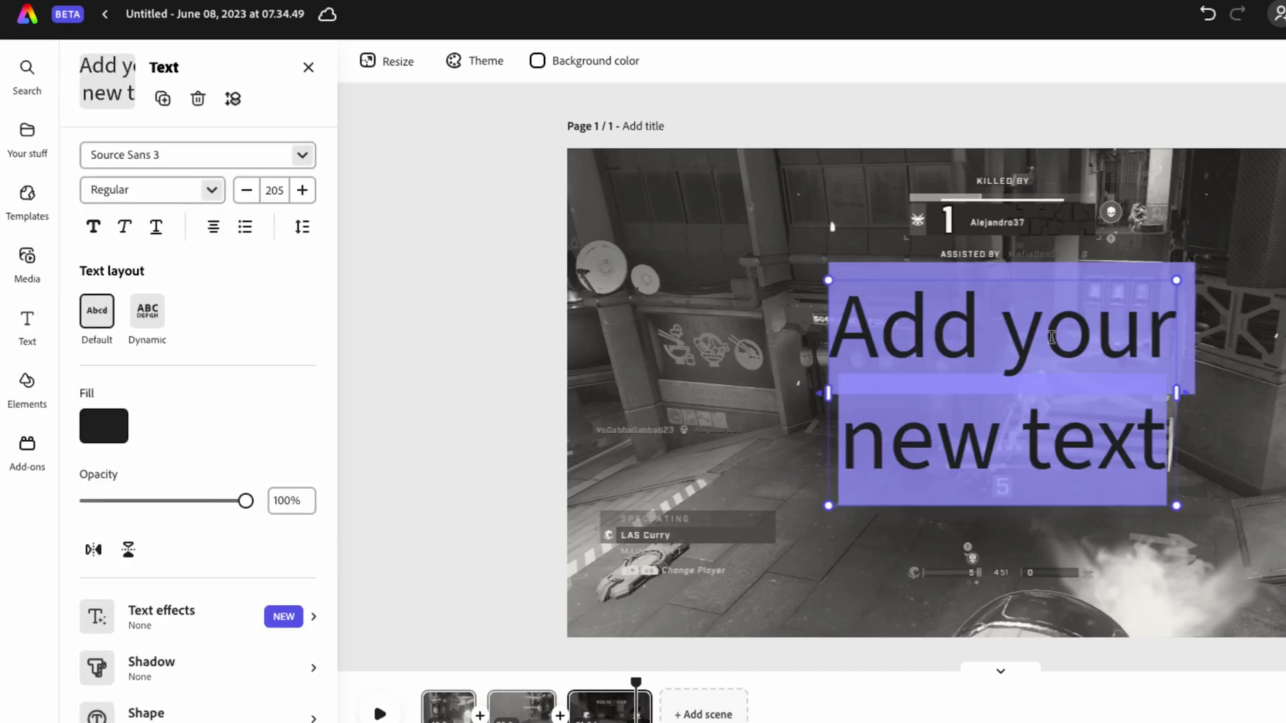
left_click(1016, 347)
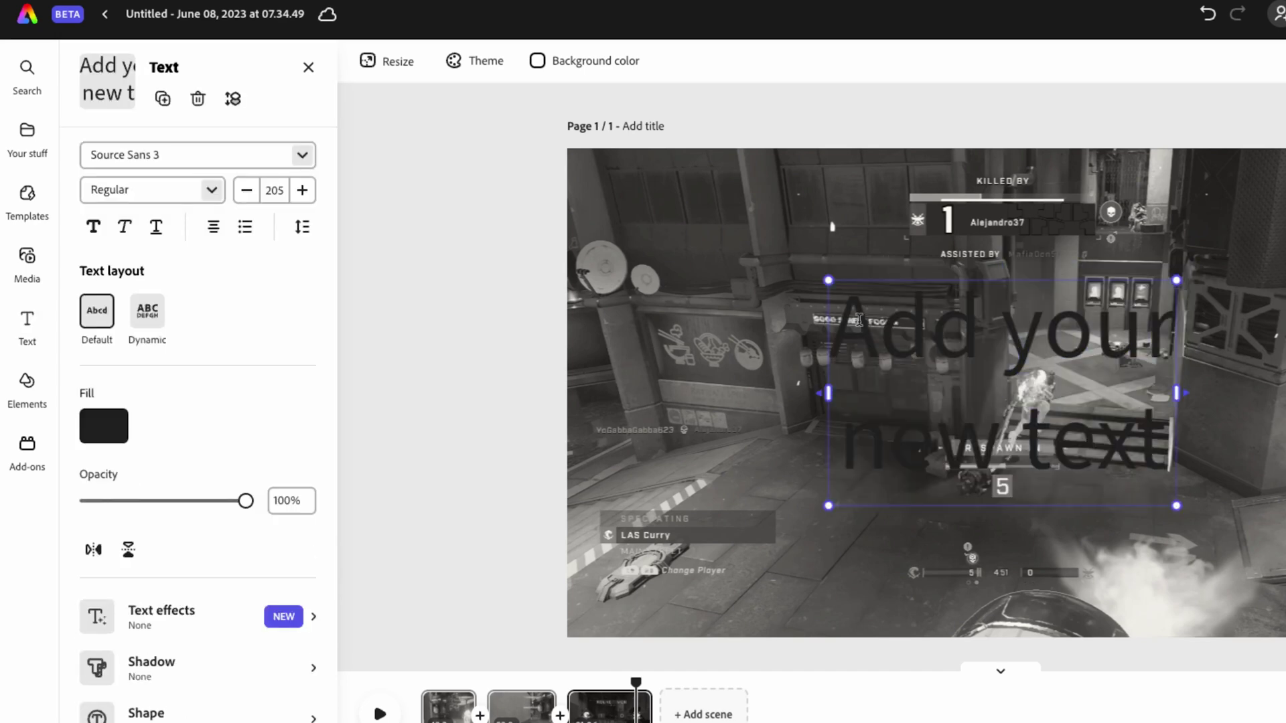
left_click_drag(859, 320, 1163, 441)
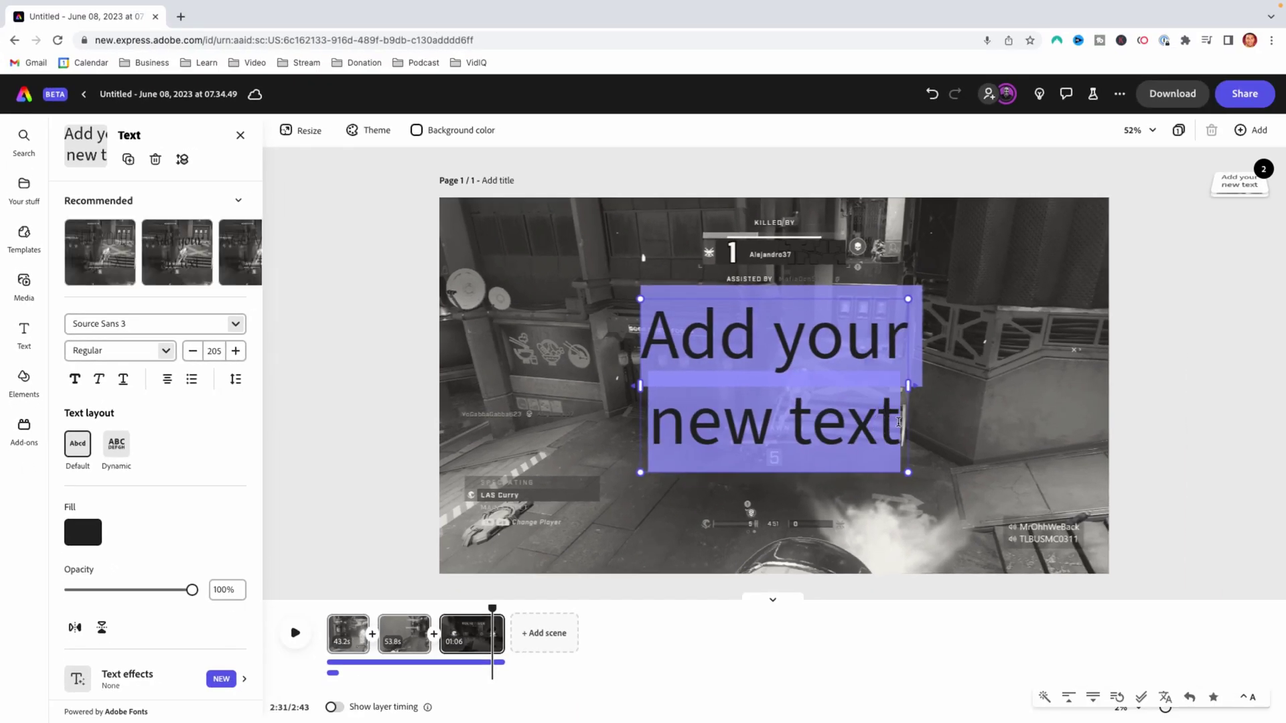
type("WASTED")
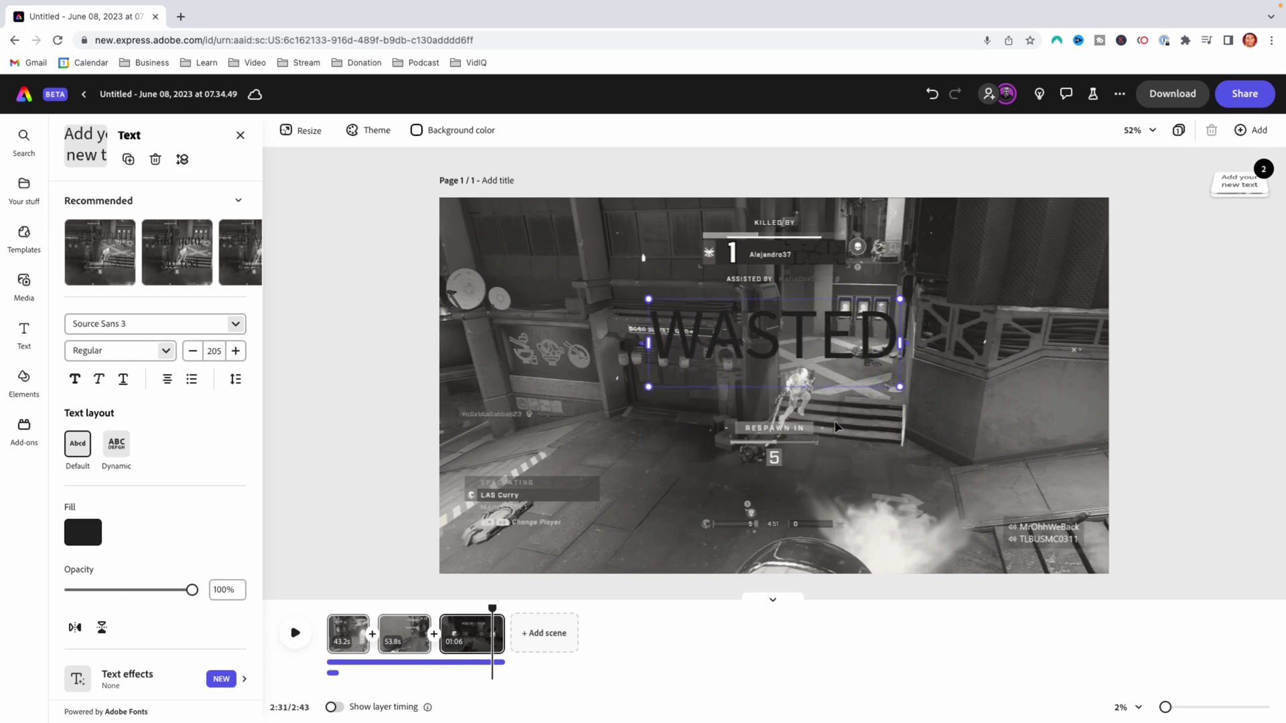
double_click(716, 343)
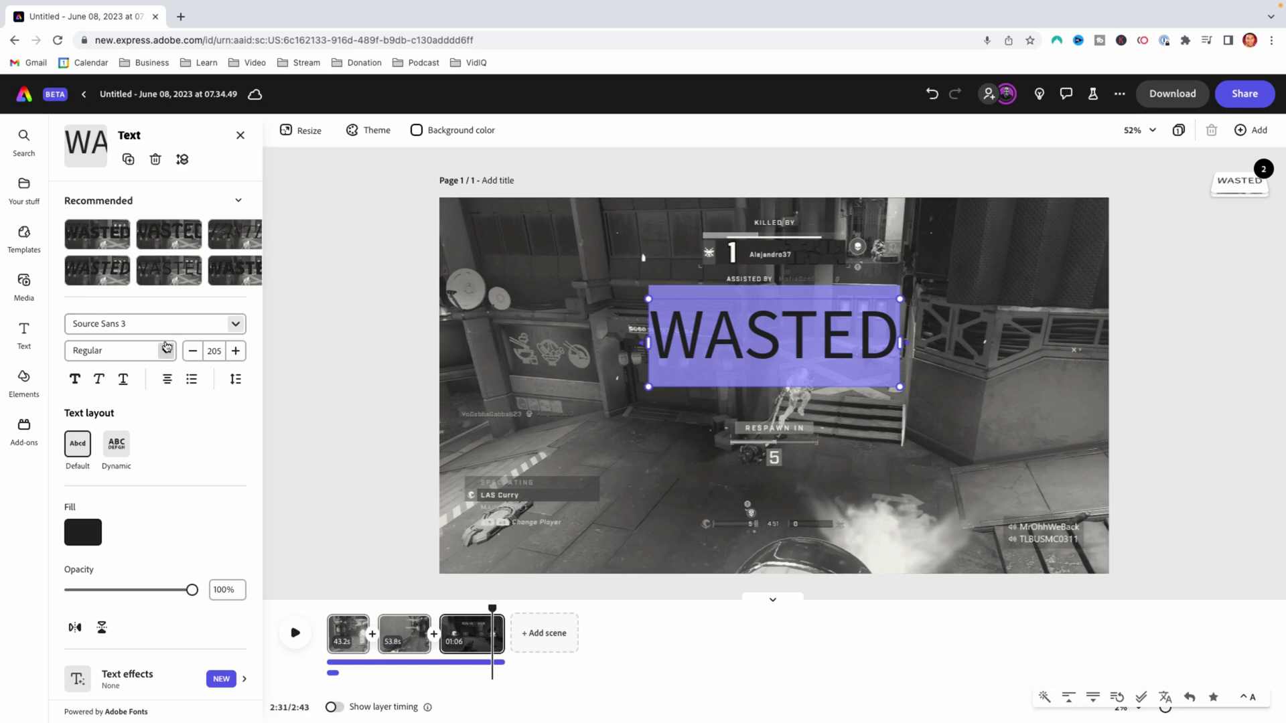
Step: Style WASTED in the bold Kanit recommended style with a custom red fill
left_click(108, 238)
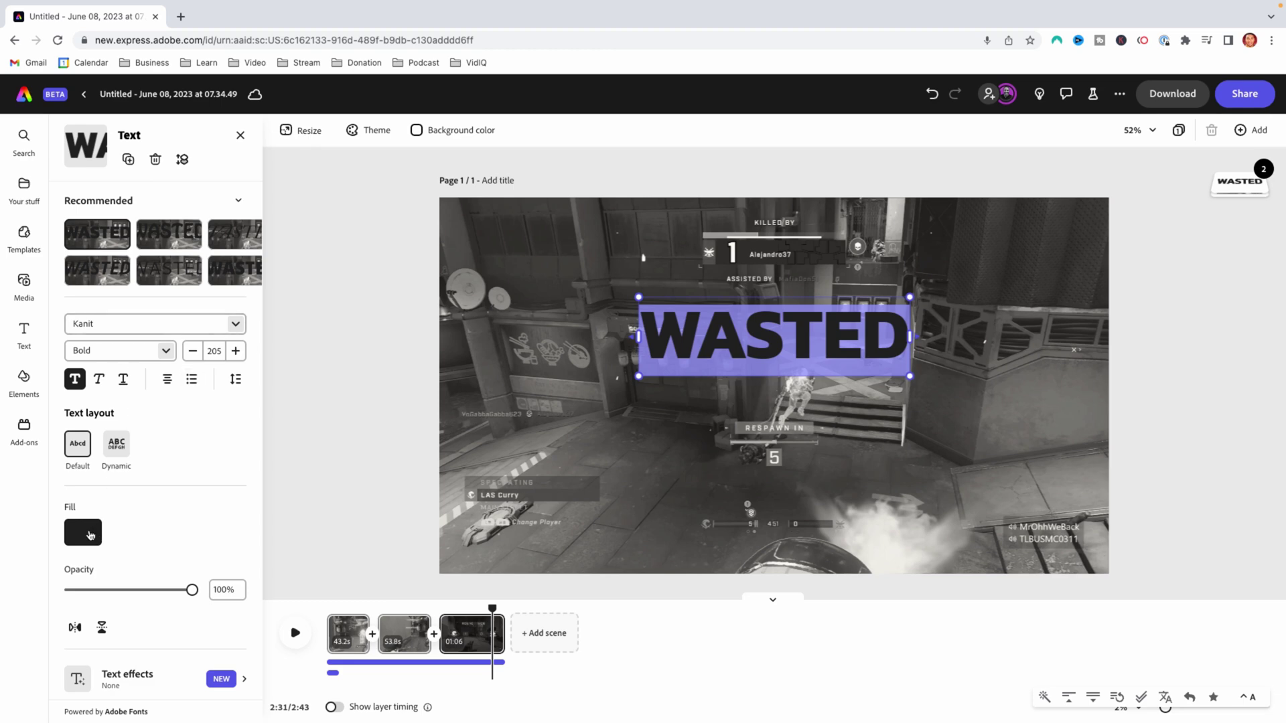
left_click(90, 534)
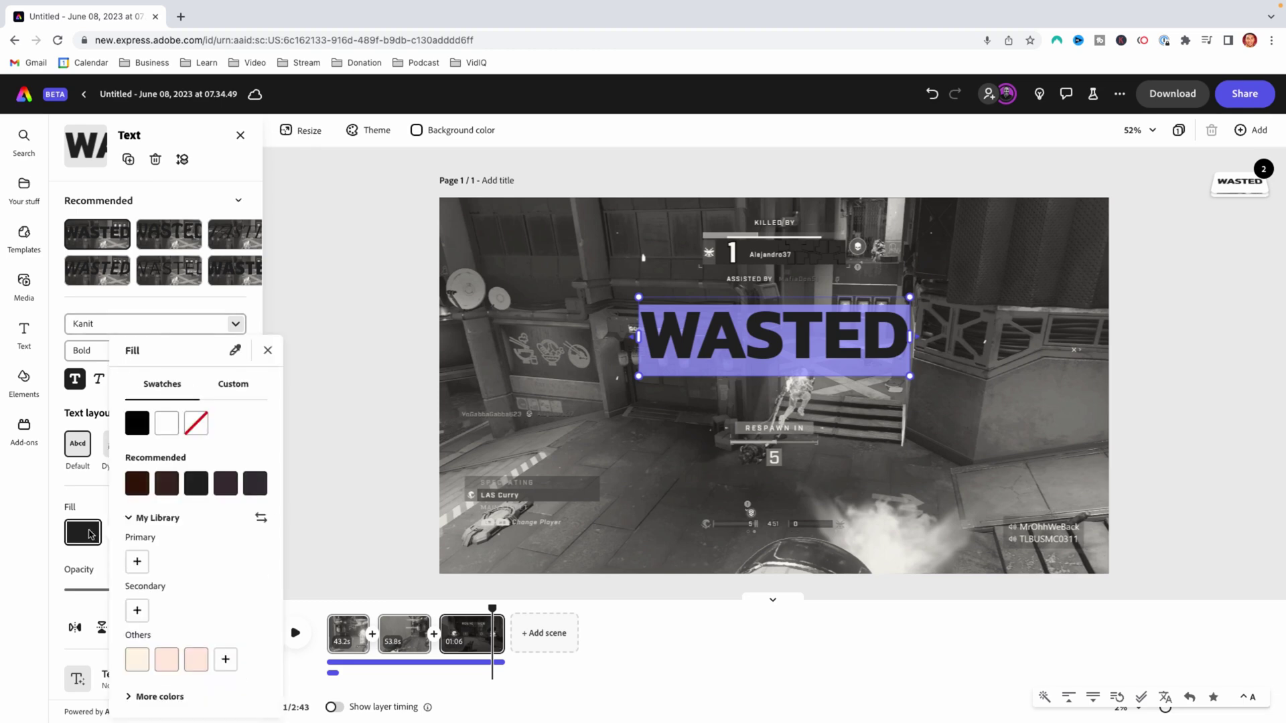
left_click(234, 386)
left_click_drag(142, 515, 278, 425)
left_click(268, 350)
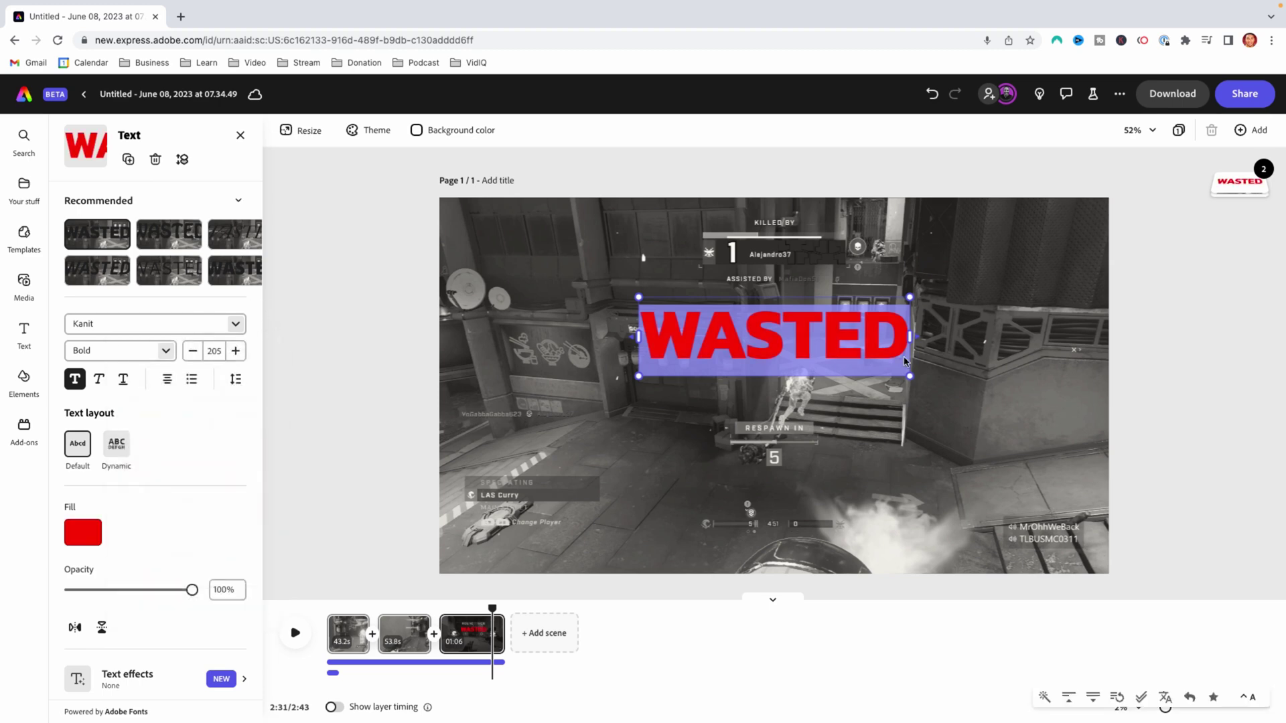
Step: Move WASTED slightly lower on the video and preview the last scene
left_click(1026, 365)
left_click(796, 335)
left_click_drag(796, 335, 803, 397)
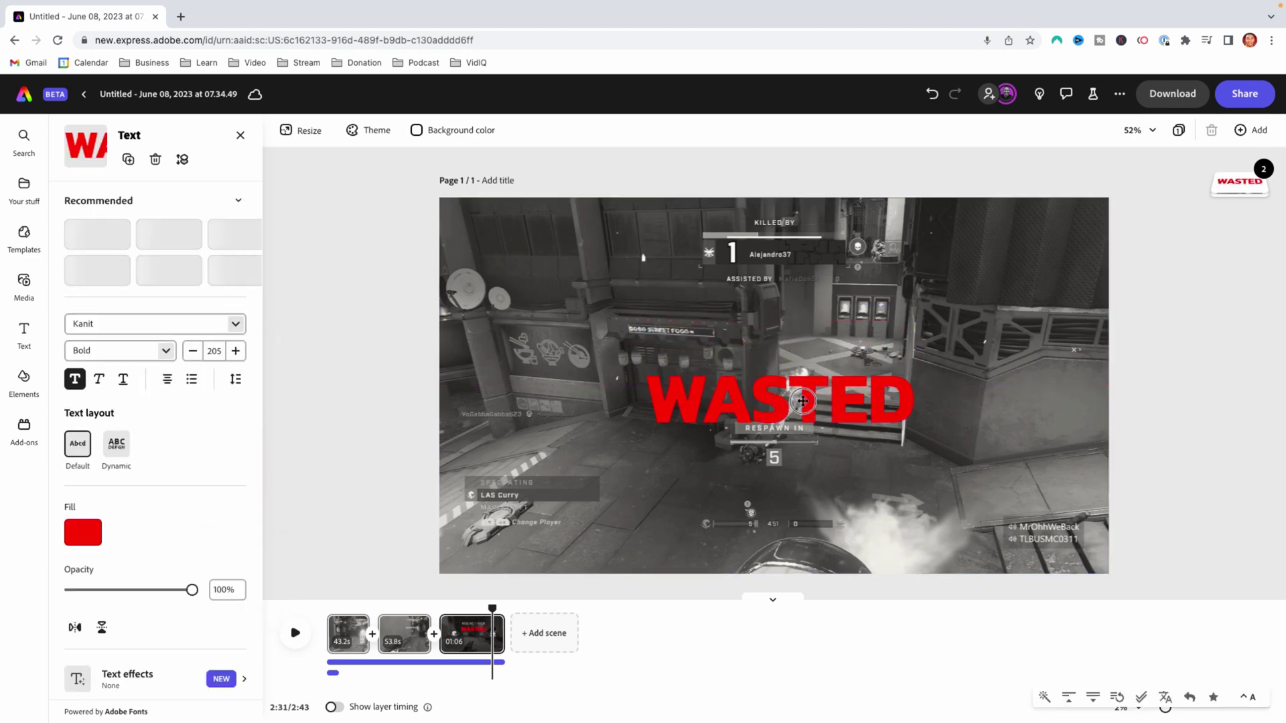
left_click(299, 572)
left_click_drag(490, 609, 339, 610)
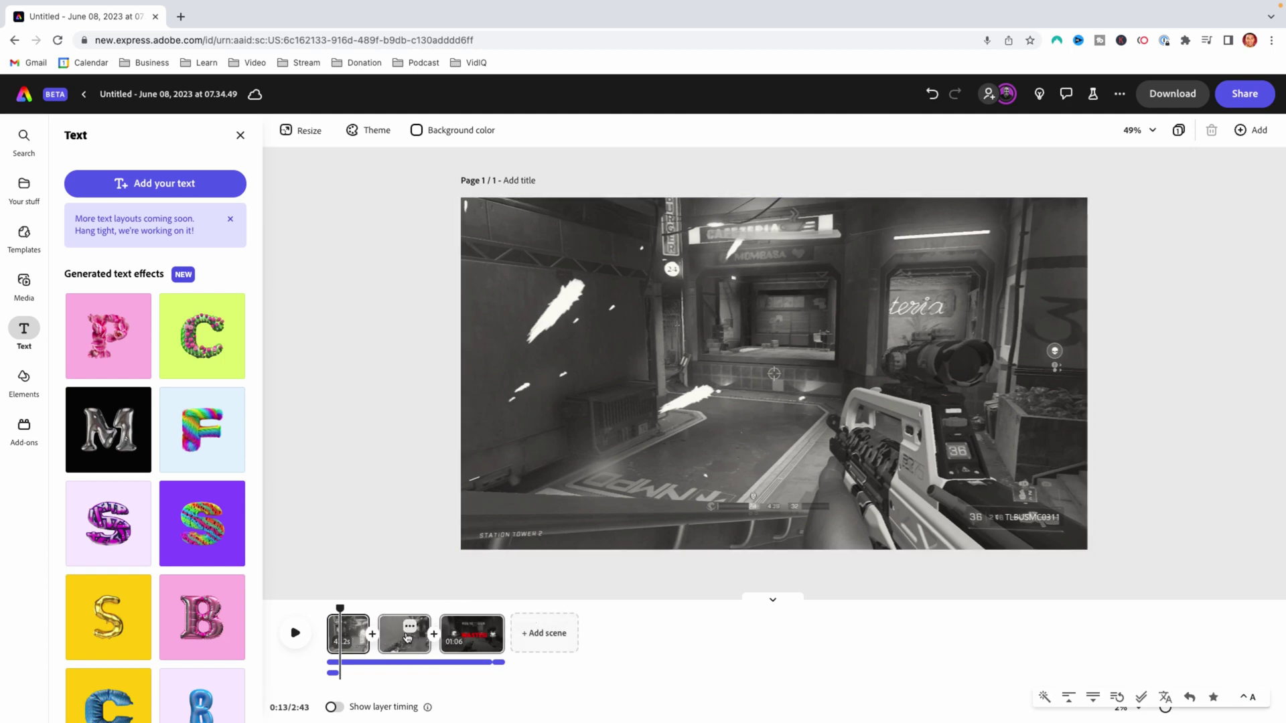
Step: Enlarge and reposition the first gameplay video's frame
left_click(598, 486)
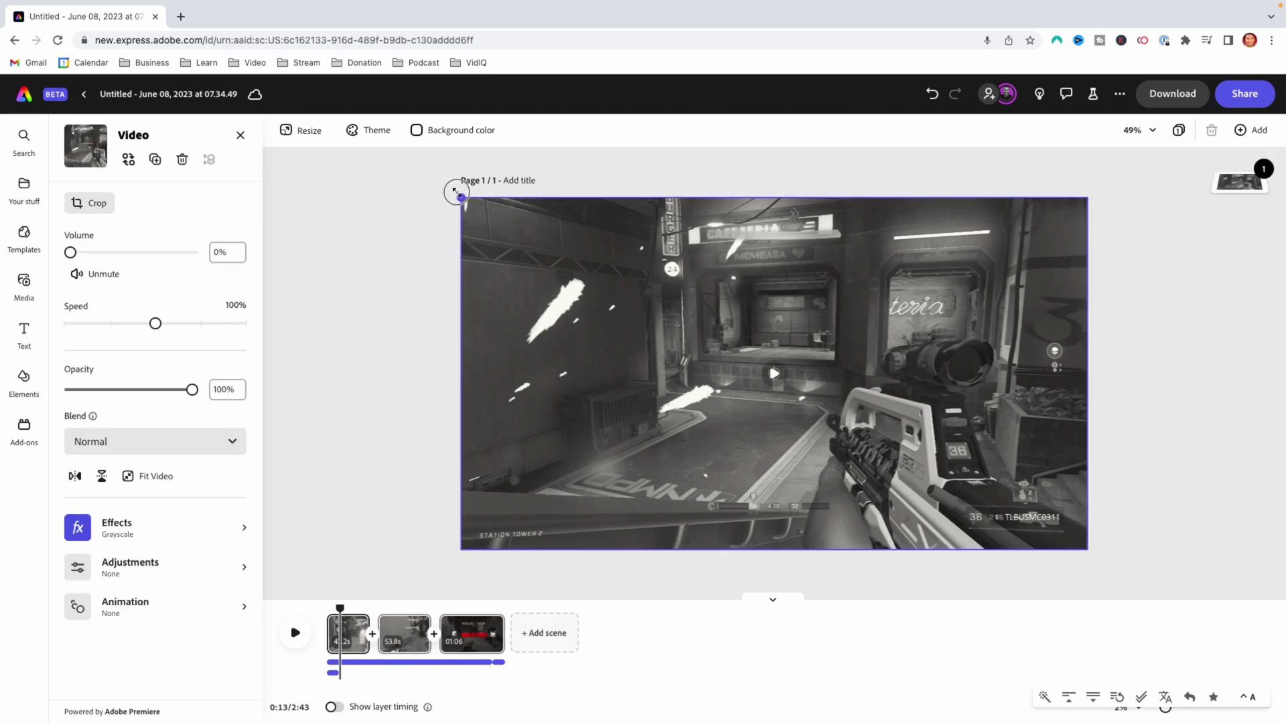
left_click_drag(459, 196, 302, 130)
left_click(811, 388)
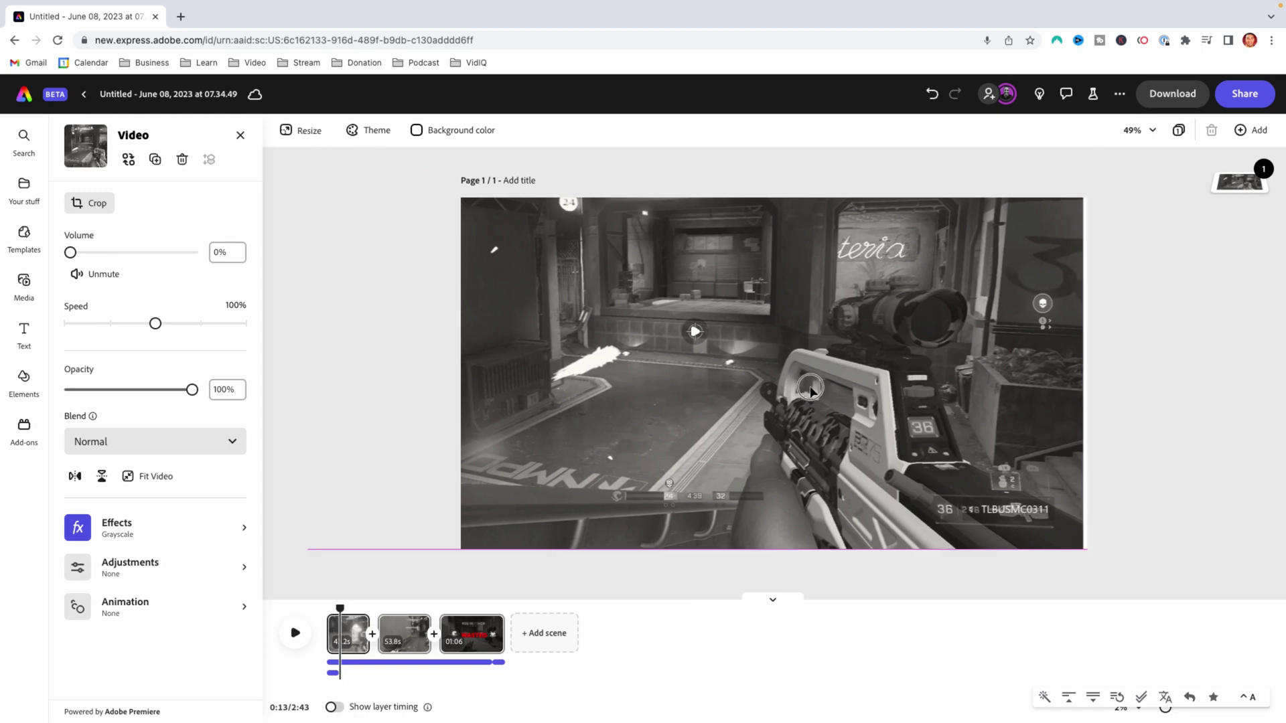
Step: Play the video from the start and turn the background music down to 5%
left_click_drag(342, 607, 328, 607)
left_click(303, 634)
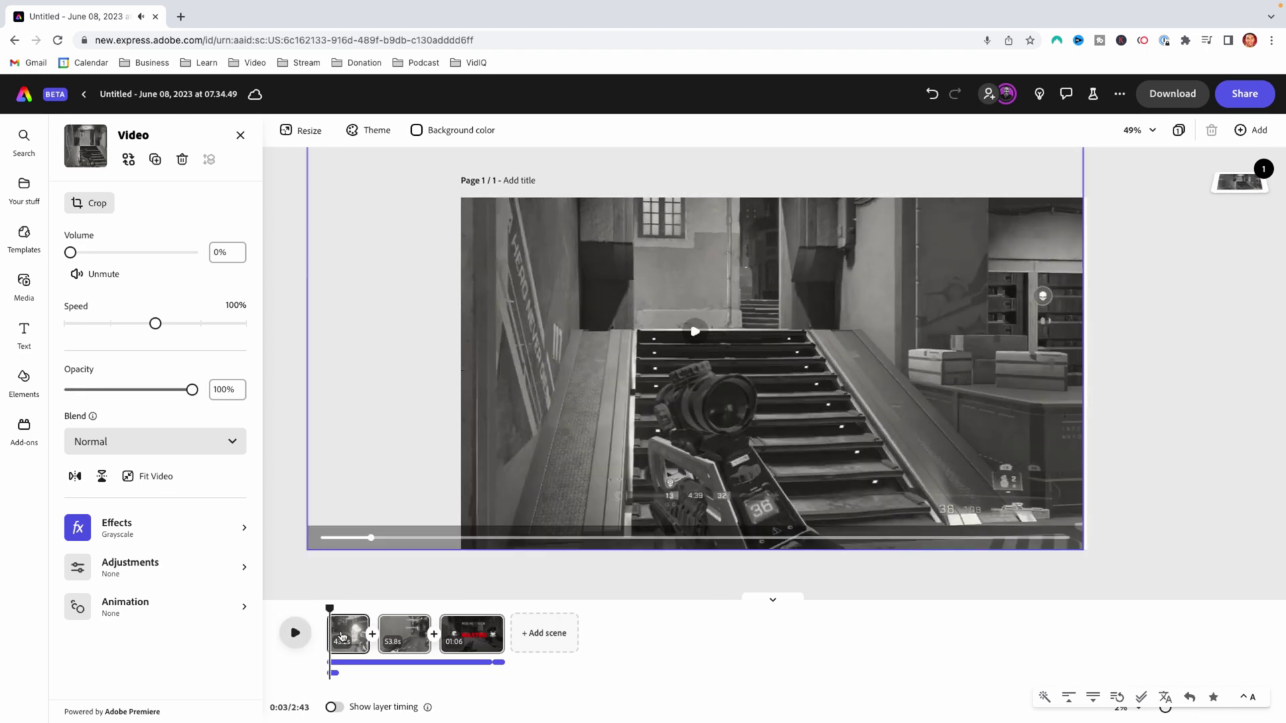
left_click(387, 663)
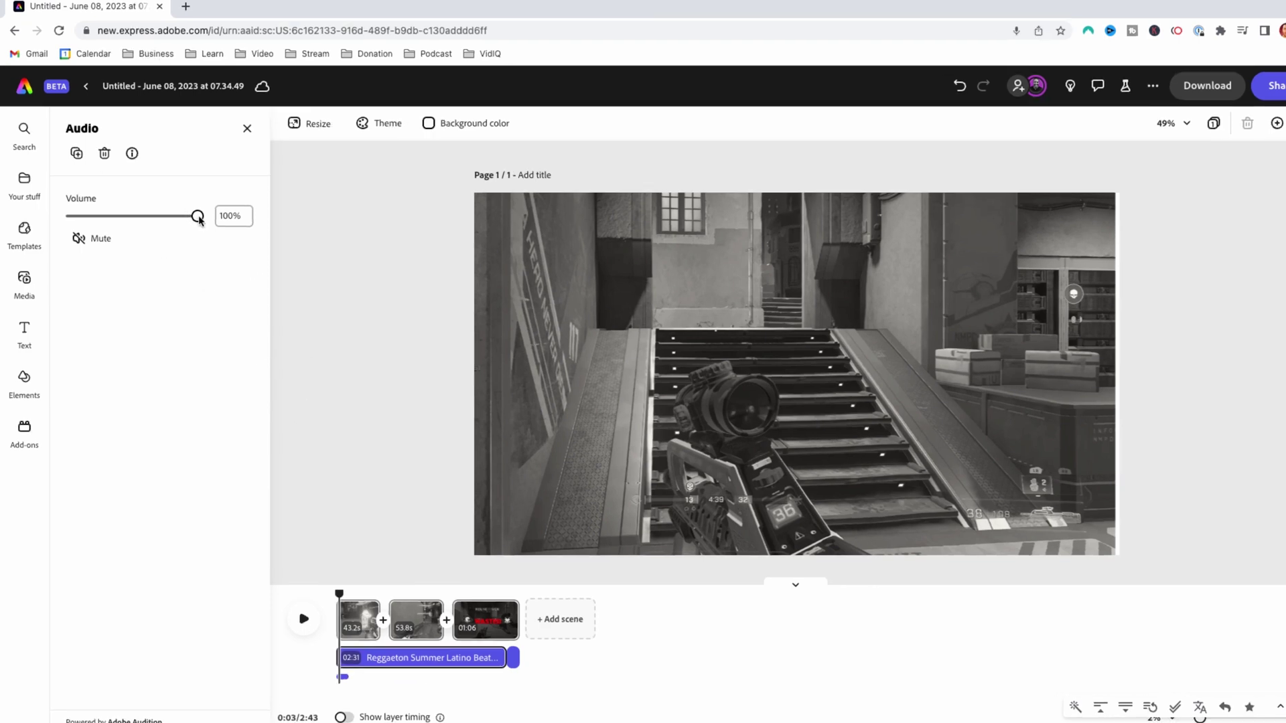
left_click_drag(192, 220, 89, 185)
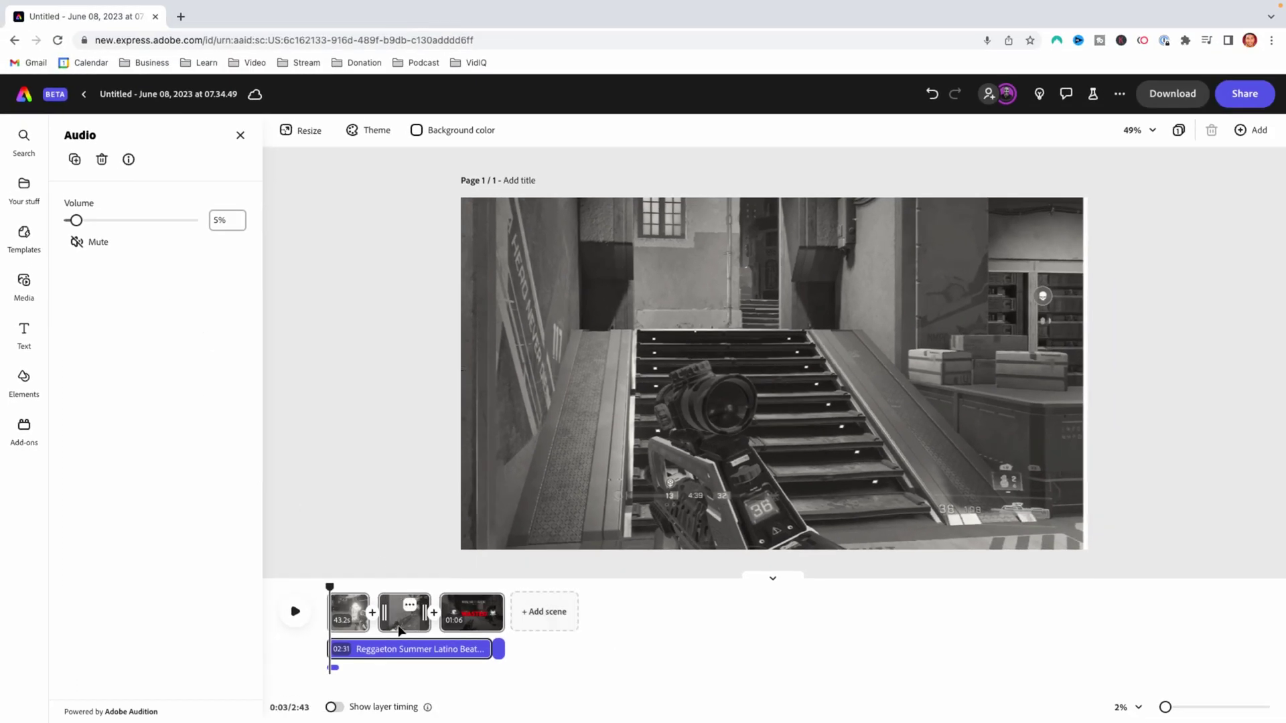
Step: Close the music settings and switch the Media library from Photos to the Video tab
left_click(239, 134)
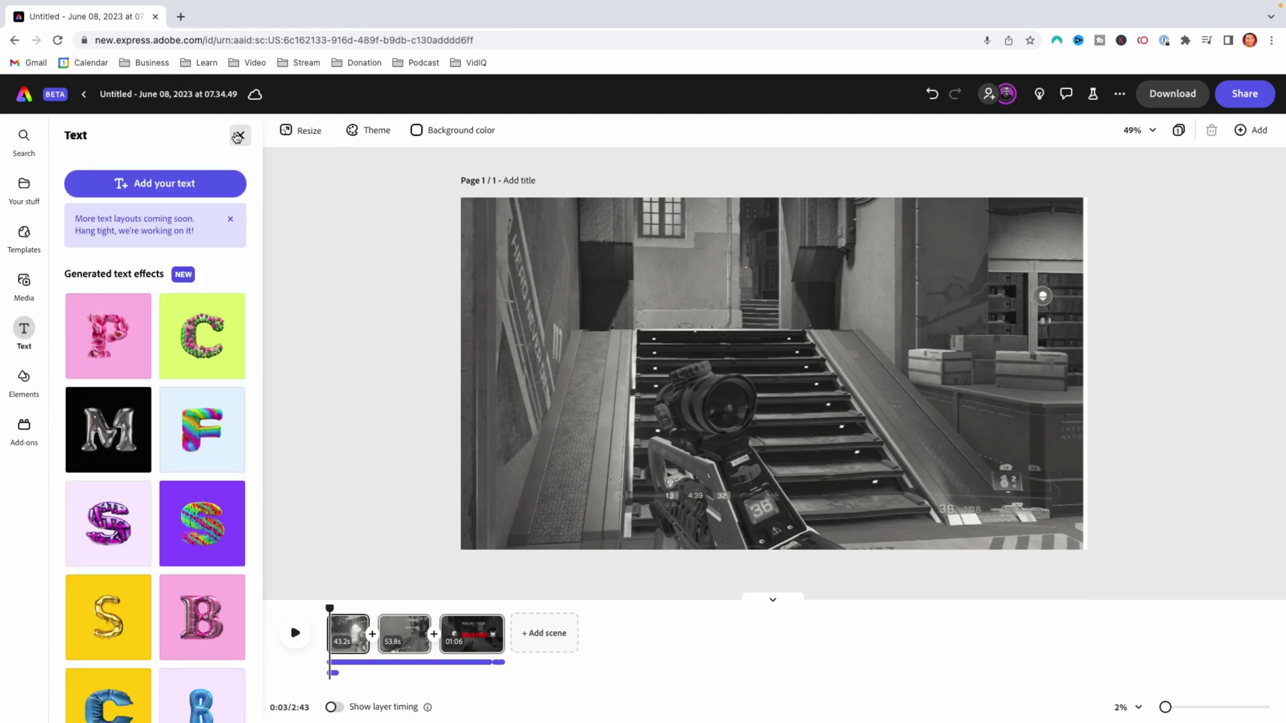
left_click(23, 285)
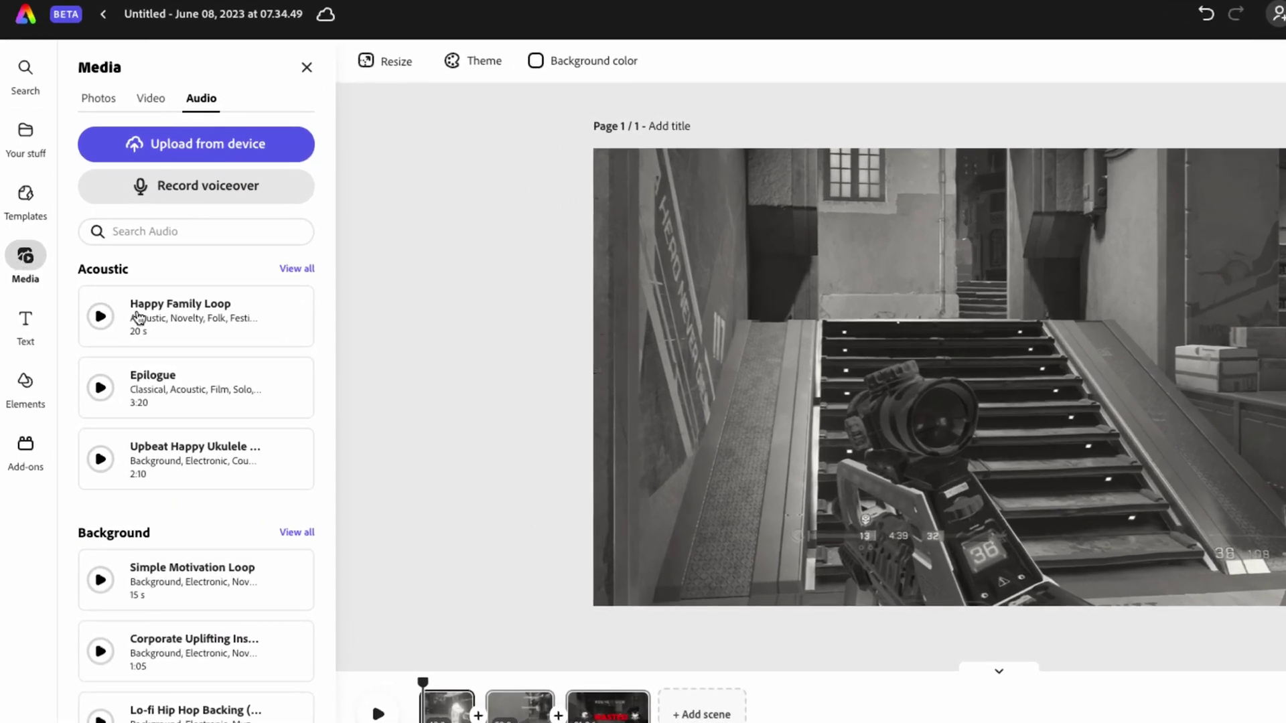
left_click(87, 128)
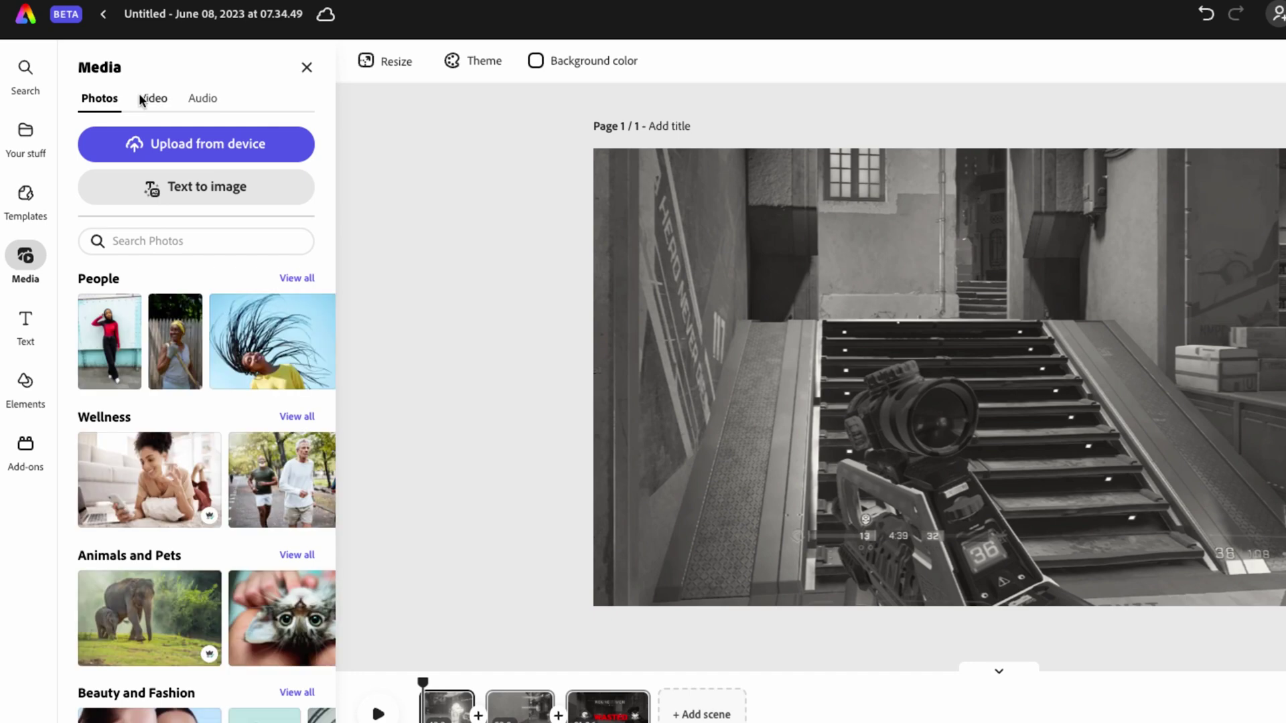
left_click(142, 101)
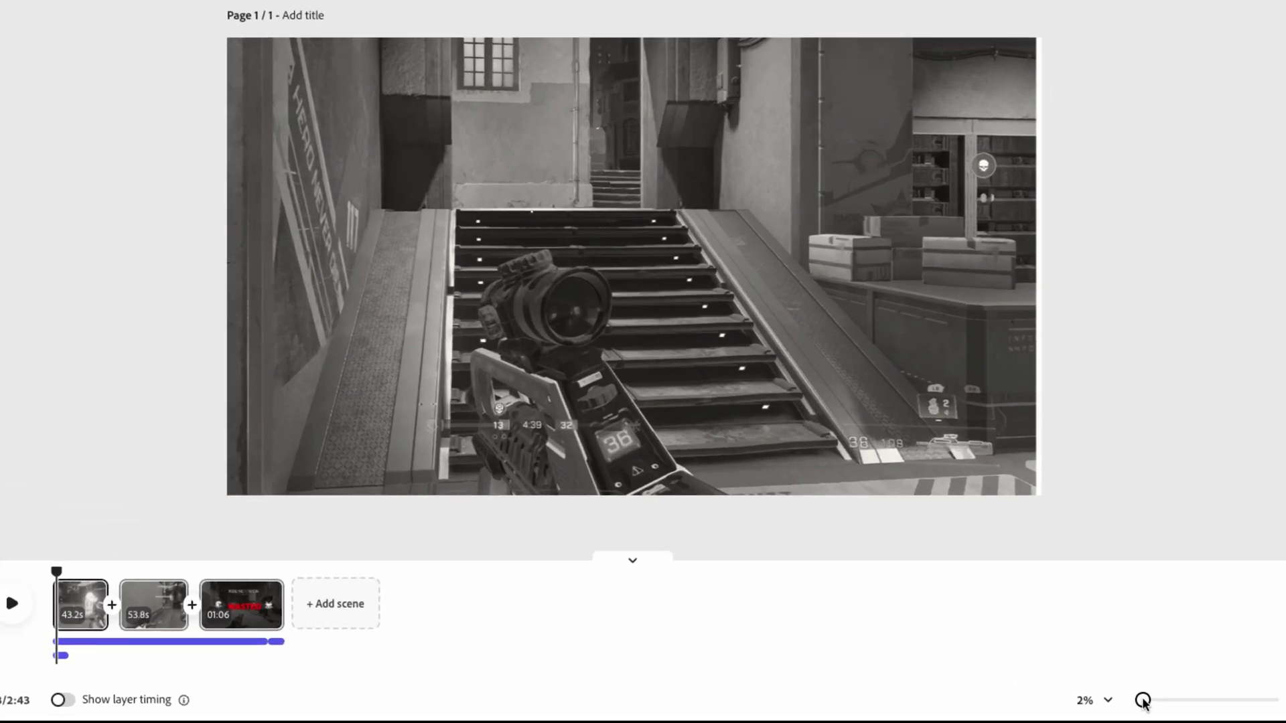
Step: Split the opening clip at 3 seconds and delete the first piece, bringing the video to 2:40
left_click_drag(1164, 709, 1219, 700)
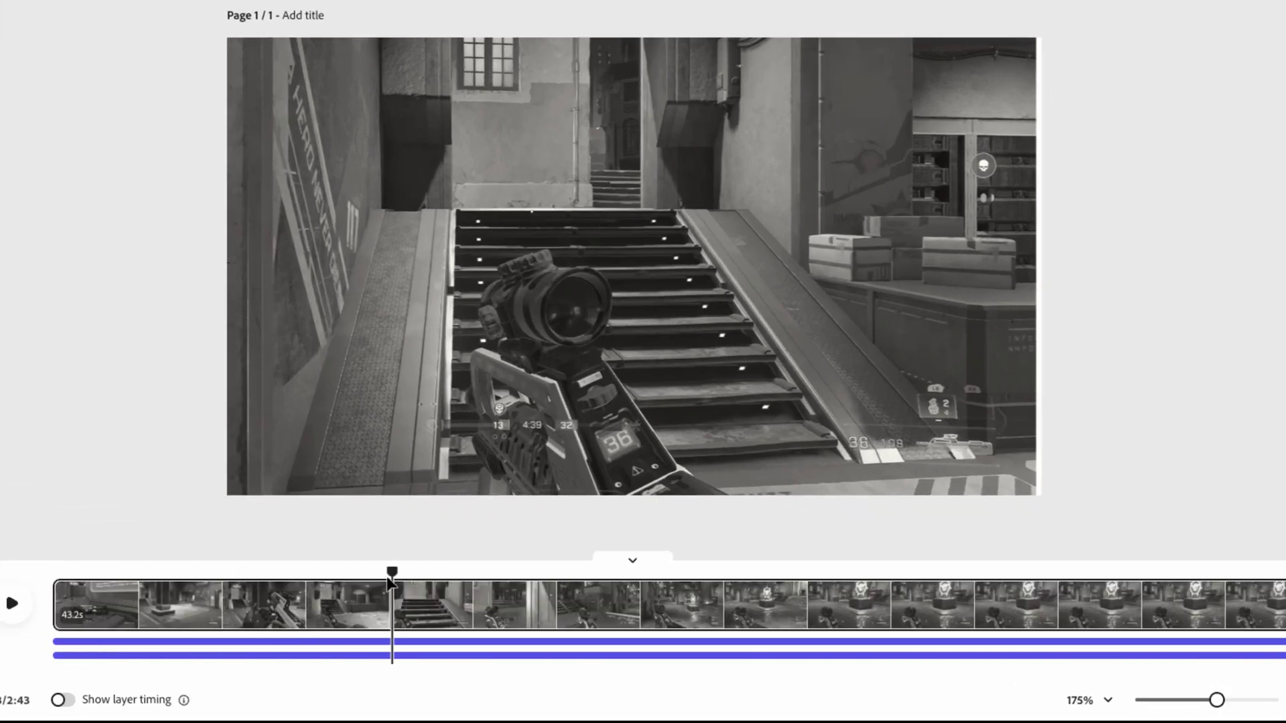
left_click_drag(392, 570, 416, 568)
left_click(416, 569)
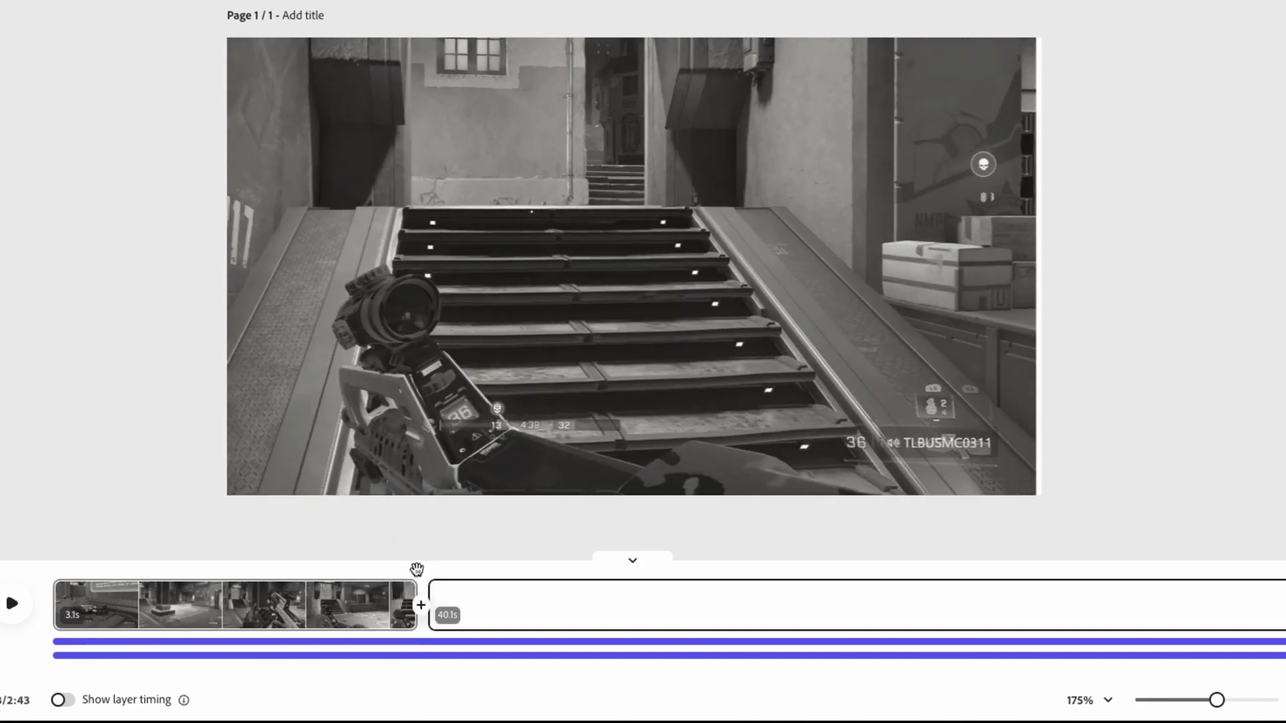
left_click(319, 605)
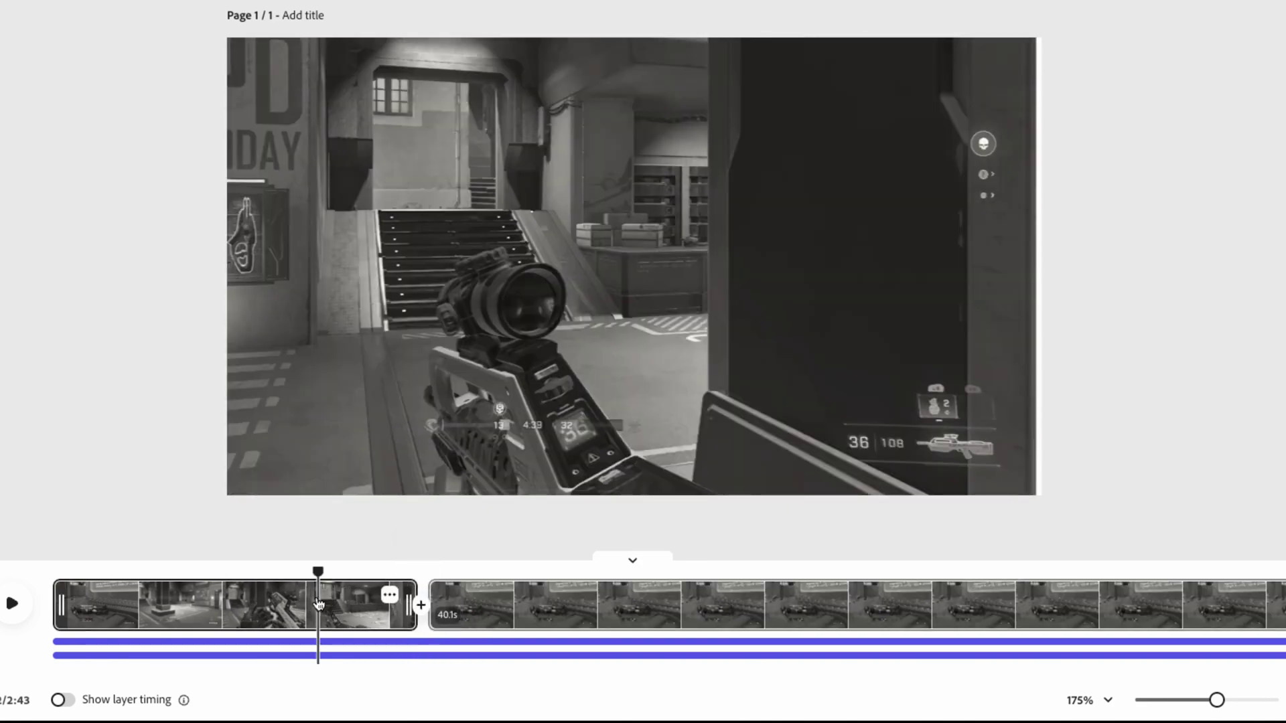
key("Delete")
left_click_drag(1216, 701, 1131, 708)
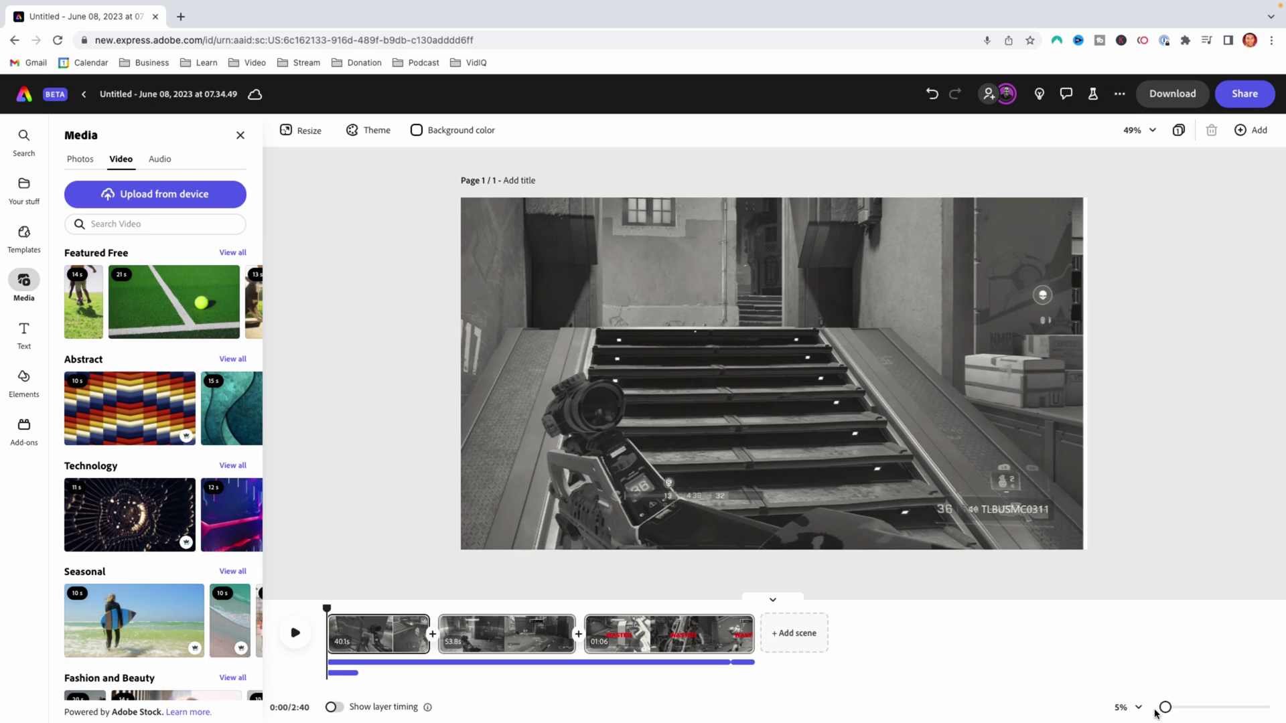
left_click(1170, 708)
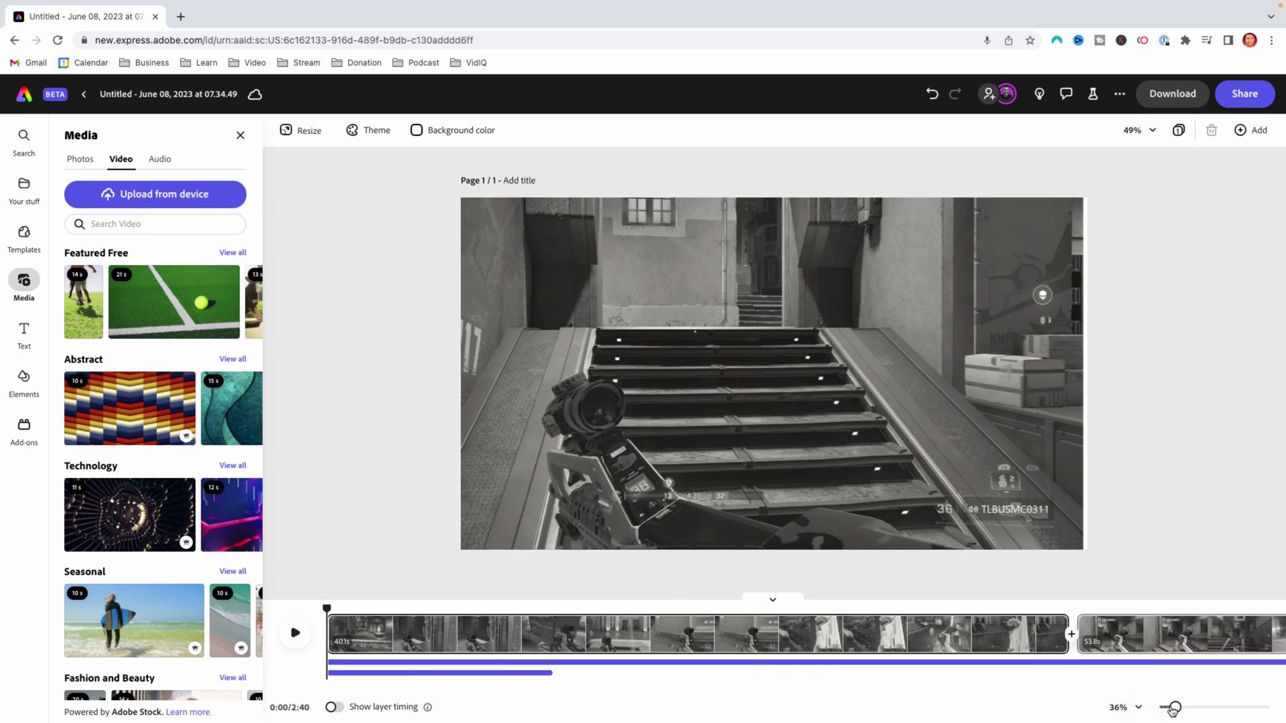
left_click_drag(1169, 708, 1136, 707)
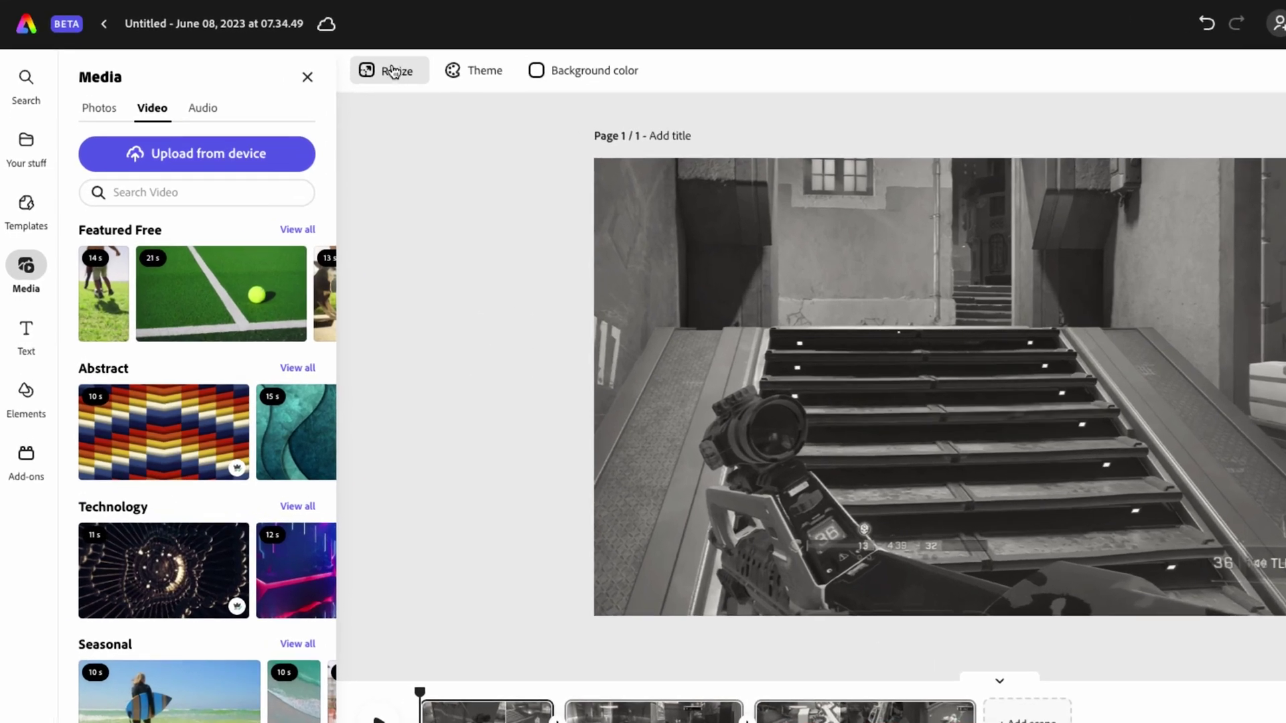
Step: Duplicate and resize the page to the TikTok video preset (1080×1920)
left_click(392, 71)
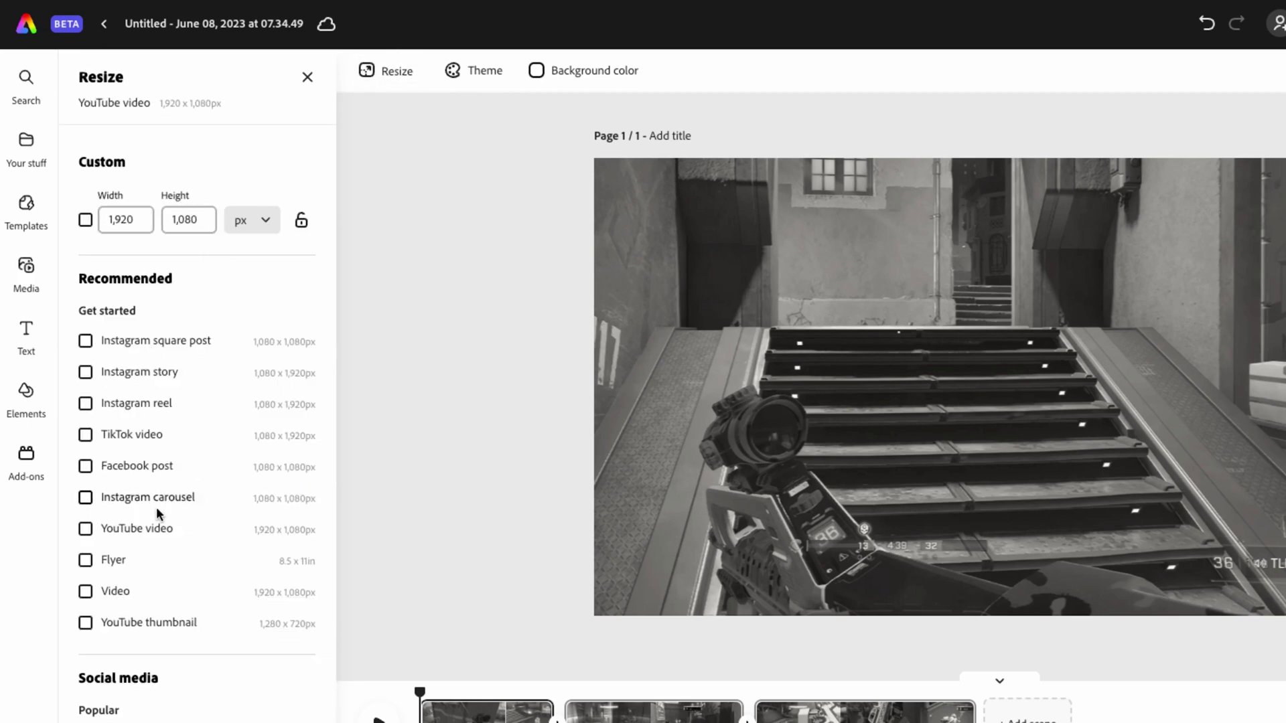
left_click(85, 436)
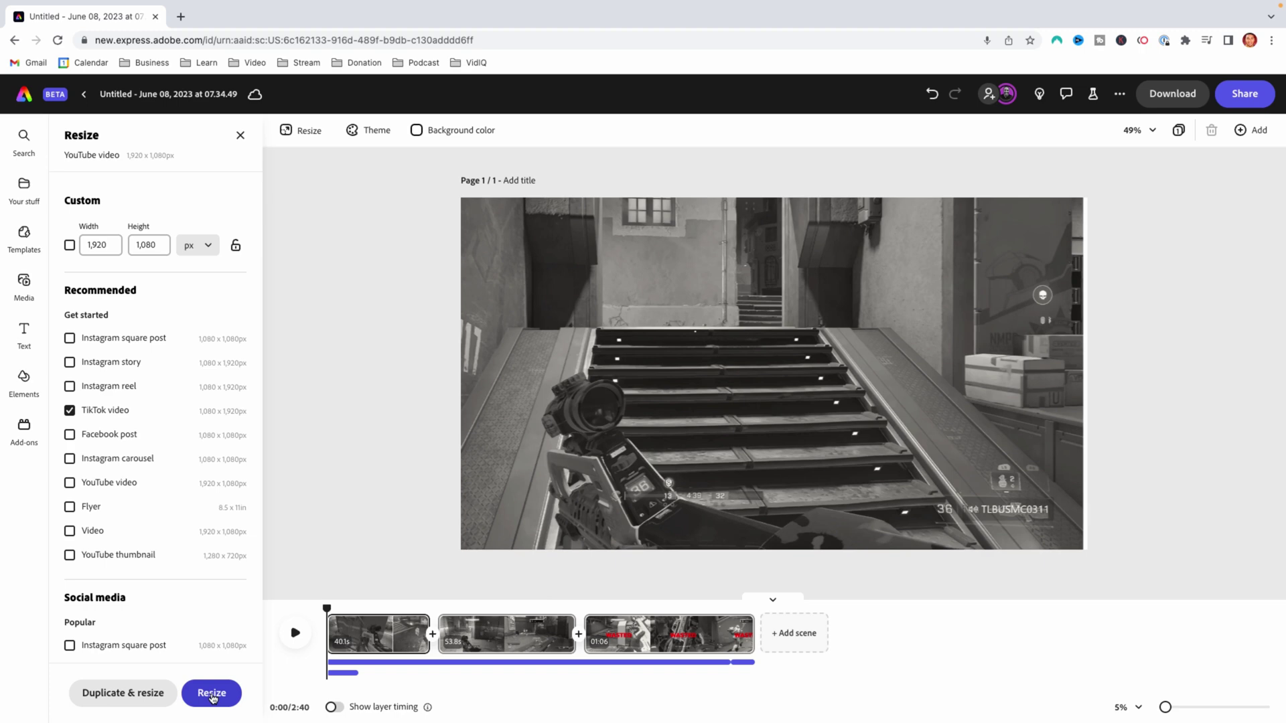
left_click(113, 694)
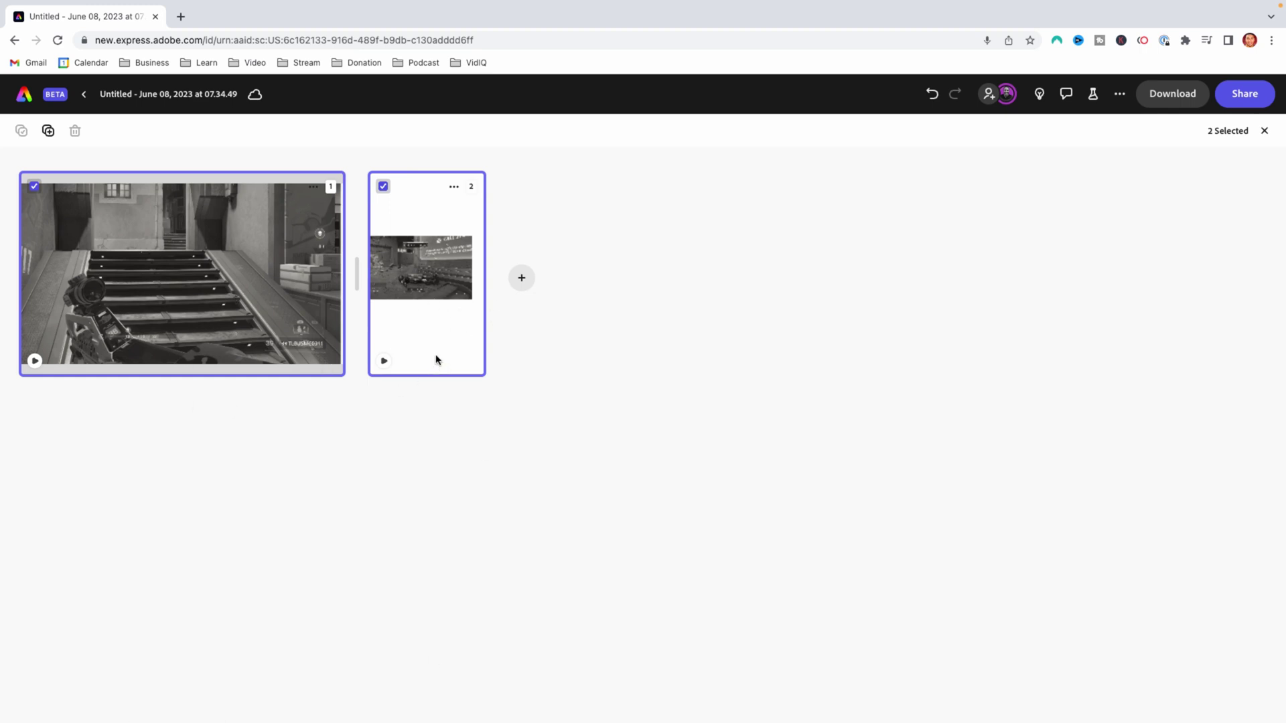
Step: On page 2, set the gameplay video to Fill Video and play it to preview the vertical frame
double_click(437, 329)
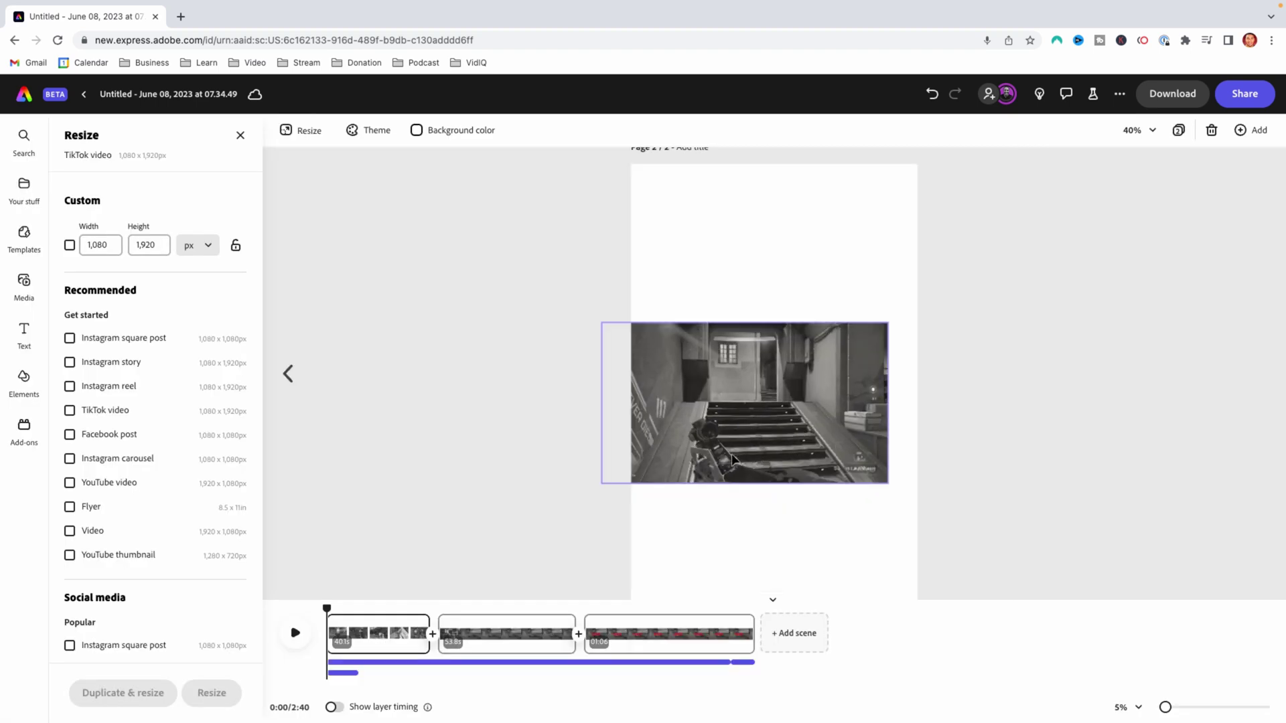
left_click(661, 339)
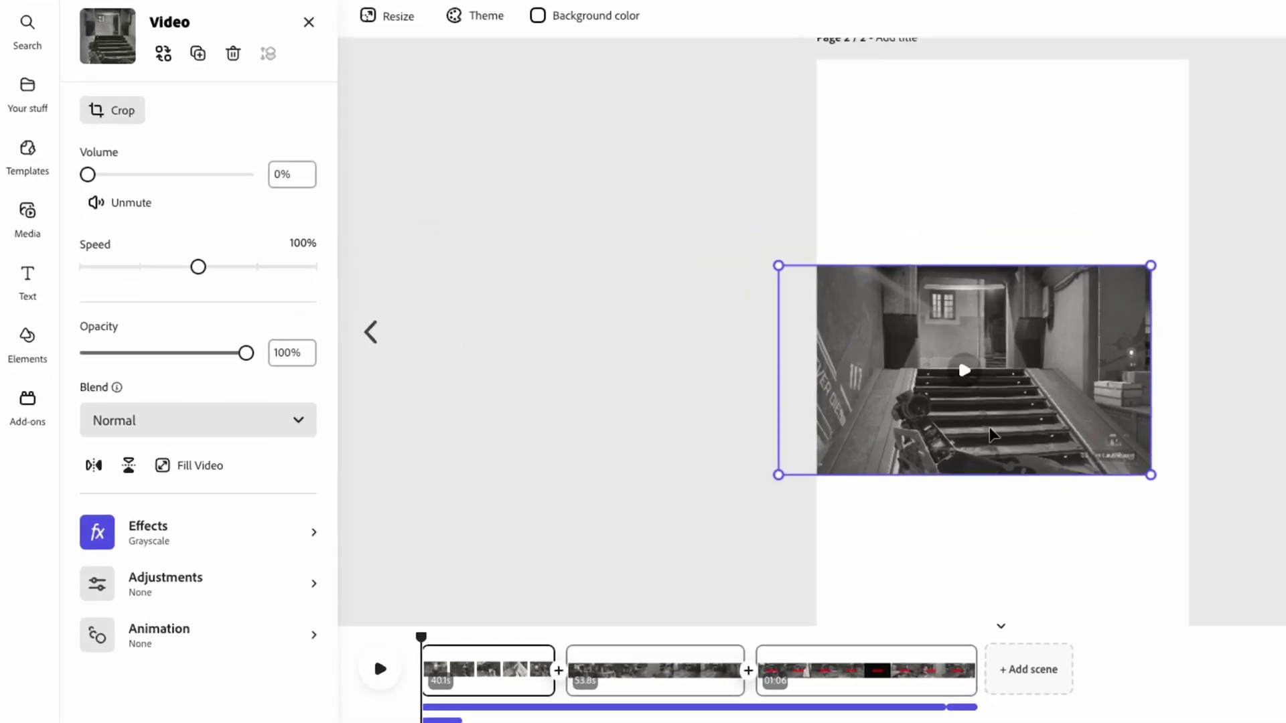
left_click(194, 465)
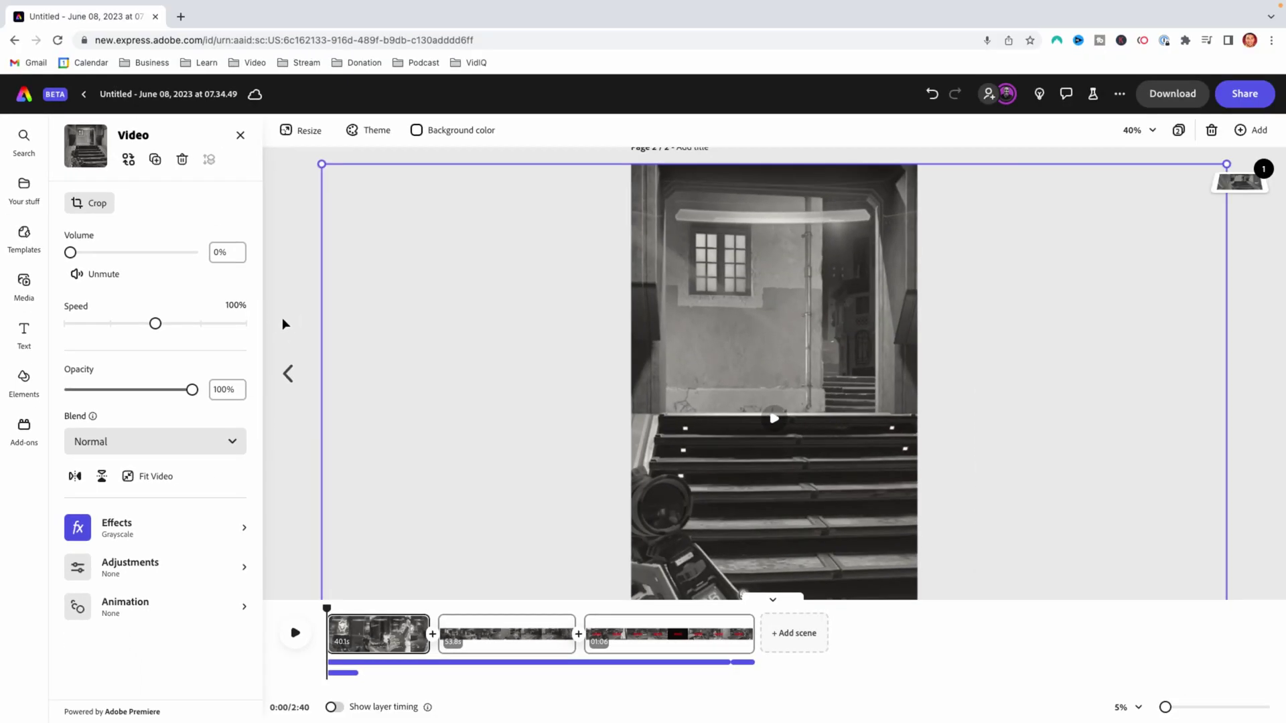
left_click(363, 260)
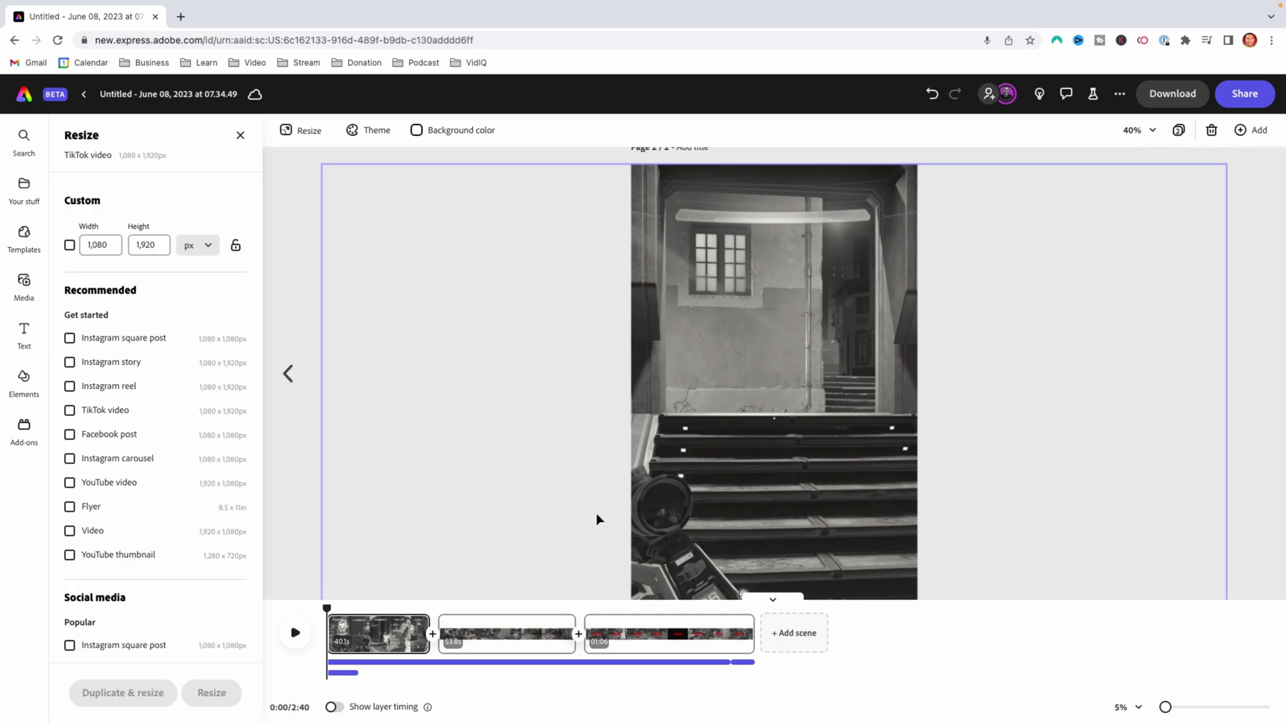
left_click(294, 633)
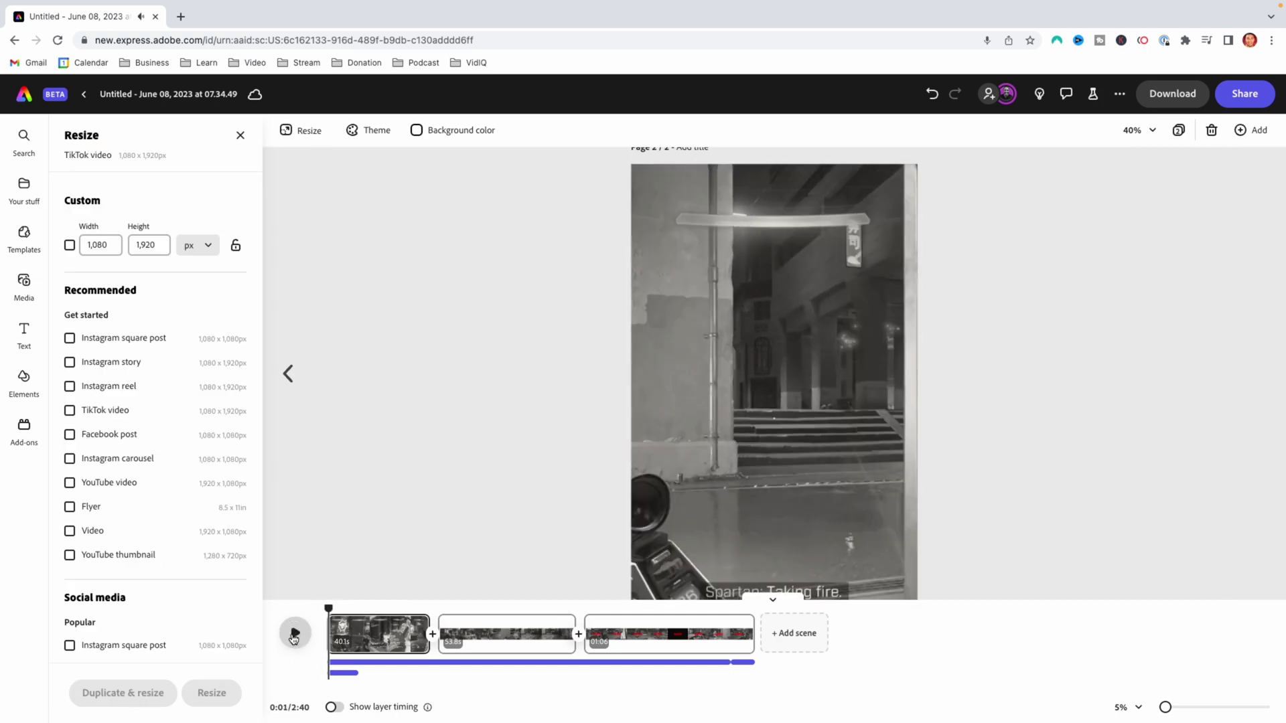
left_click(779, 366)
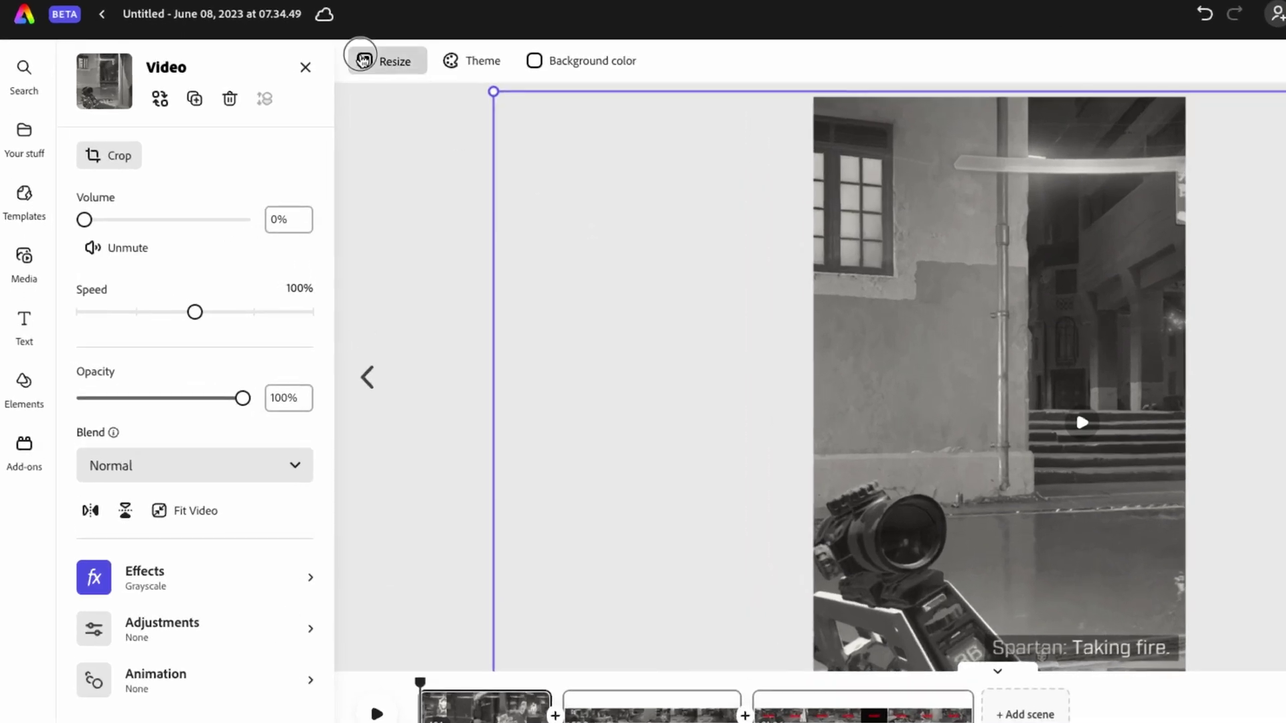
Step: Duplicate and resize to TikTok video (1080×1920) again, then open page 3 for editing
left_click(300, 130)
left_click(83, 426)
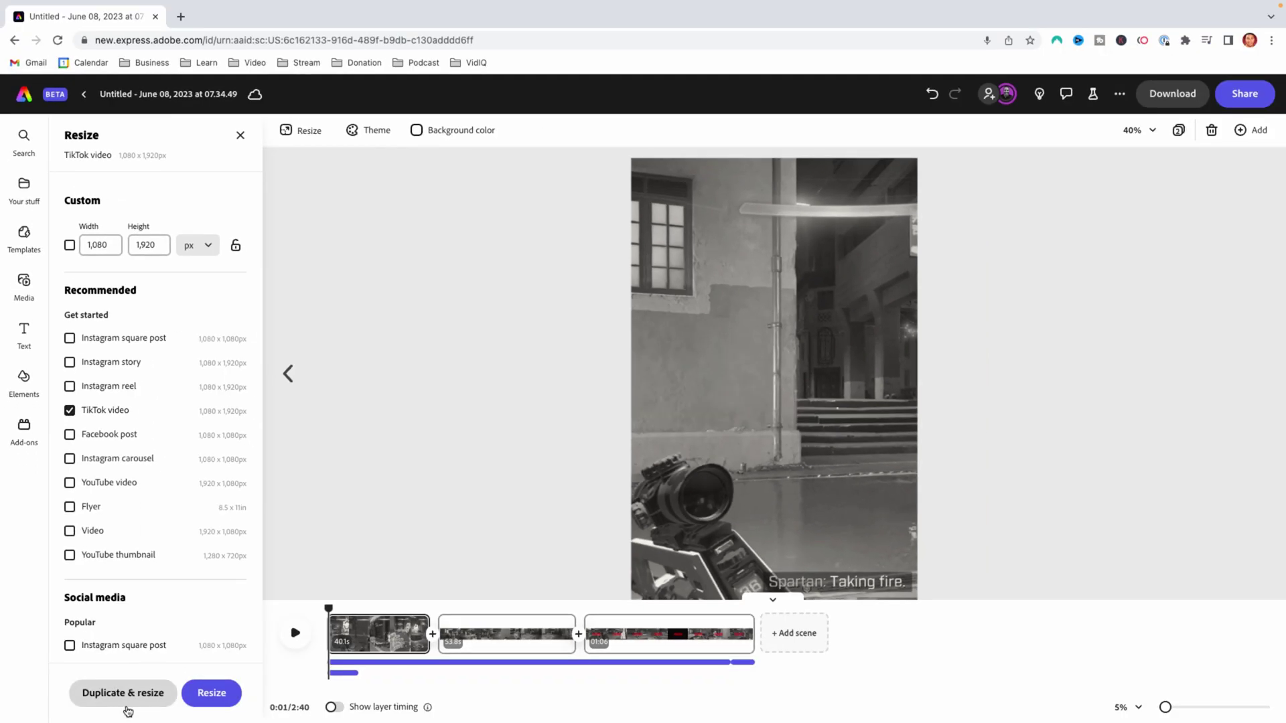
left_click(123, 694)
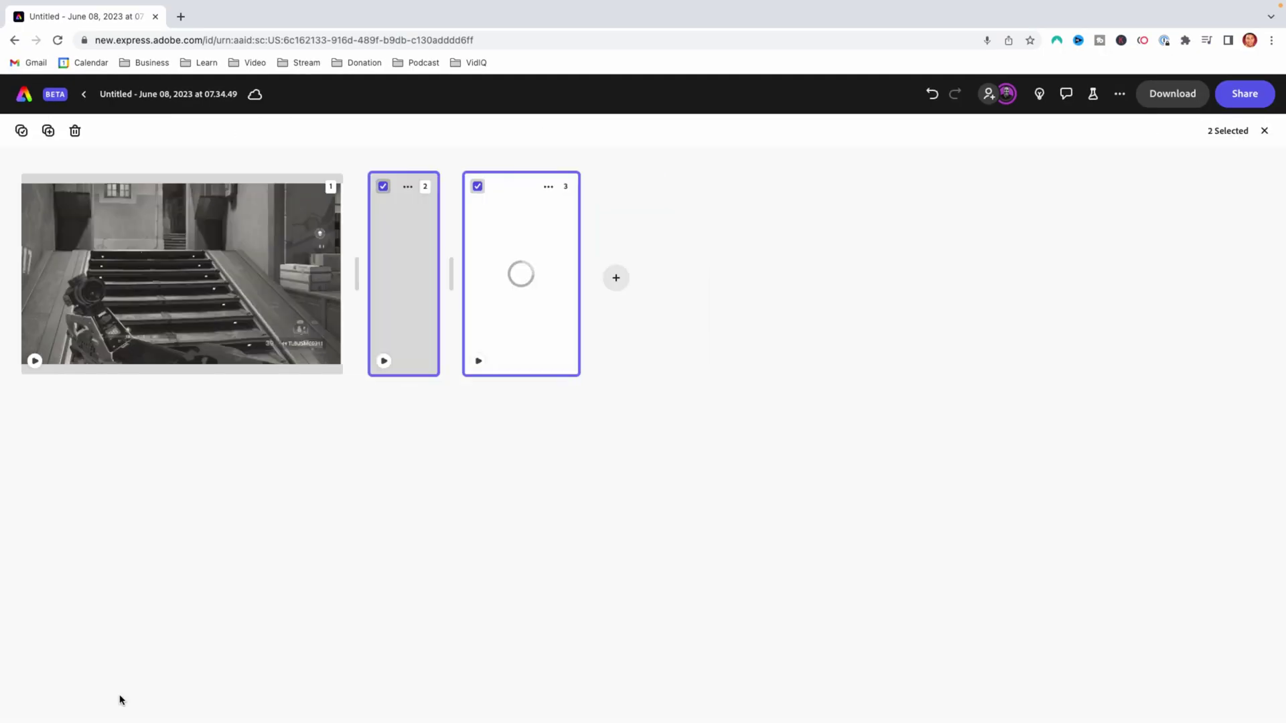
left_click(561, 322)
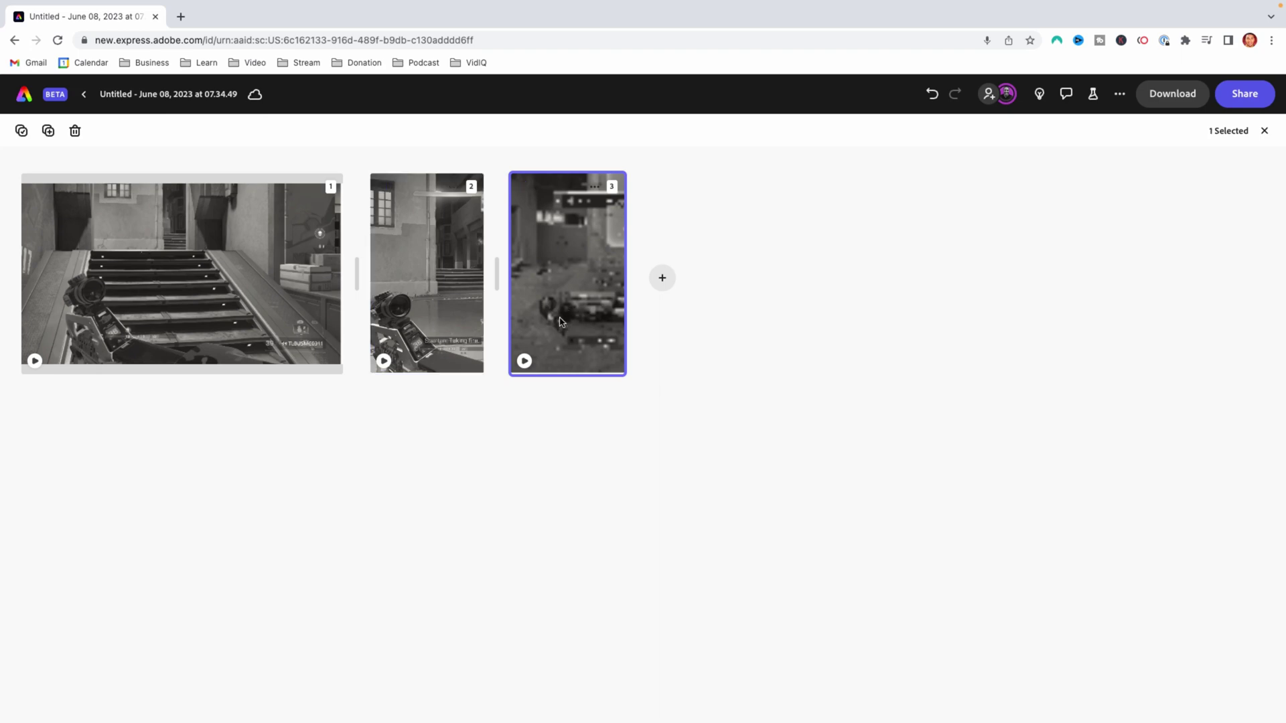
double_click(562, 324)
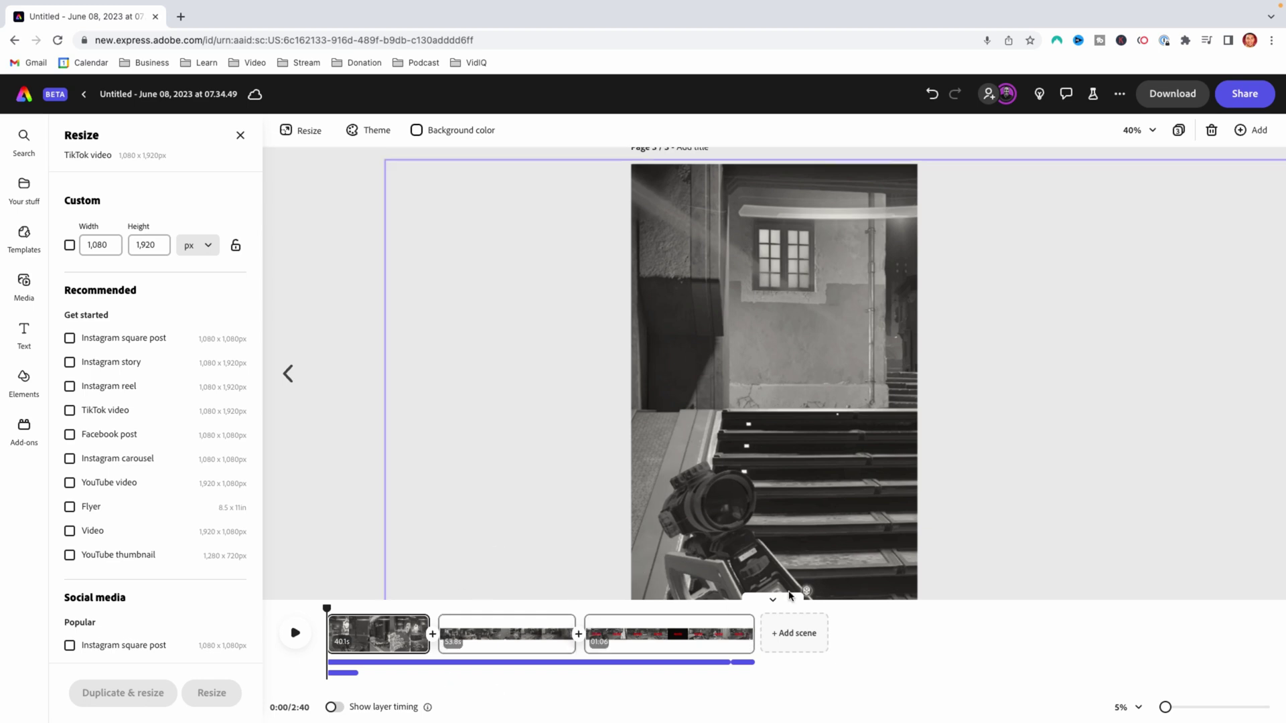
Step: Open Download, select All pages, and keep the format as MP4 (Best for videos)
left_click(1182, 106)
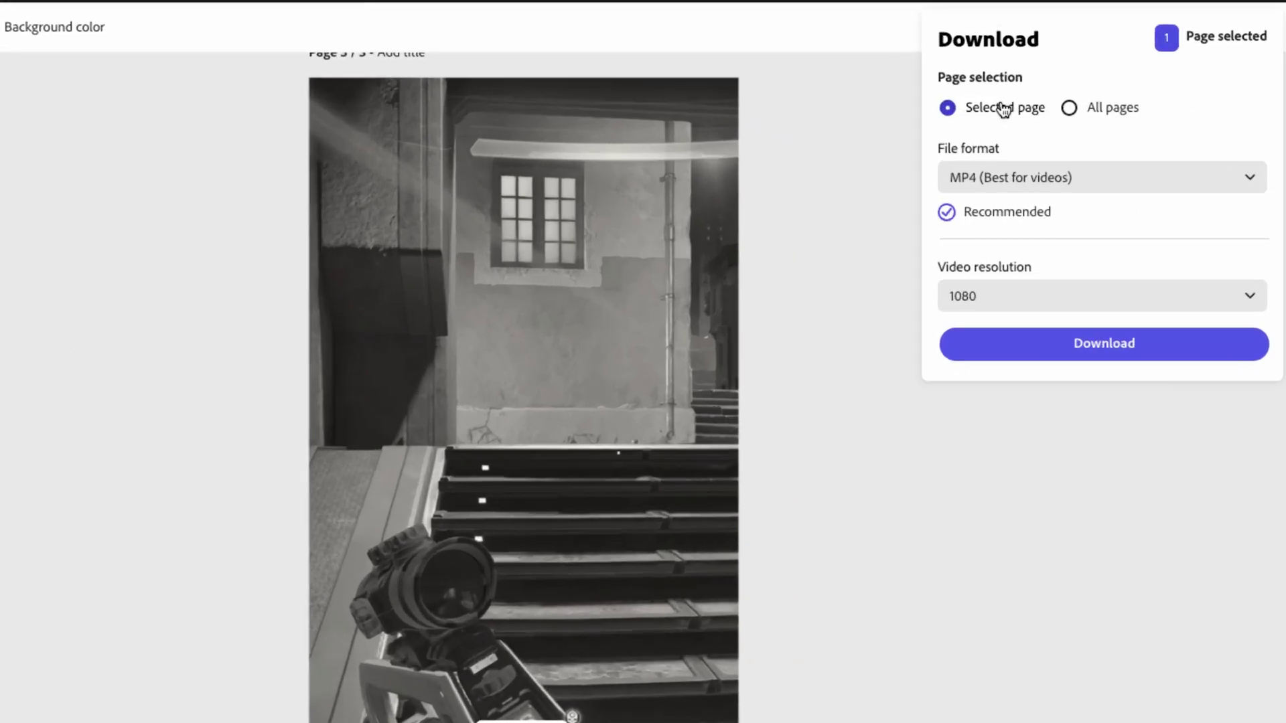
left_click(1070, 109)
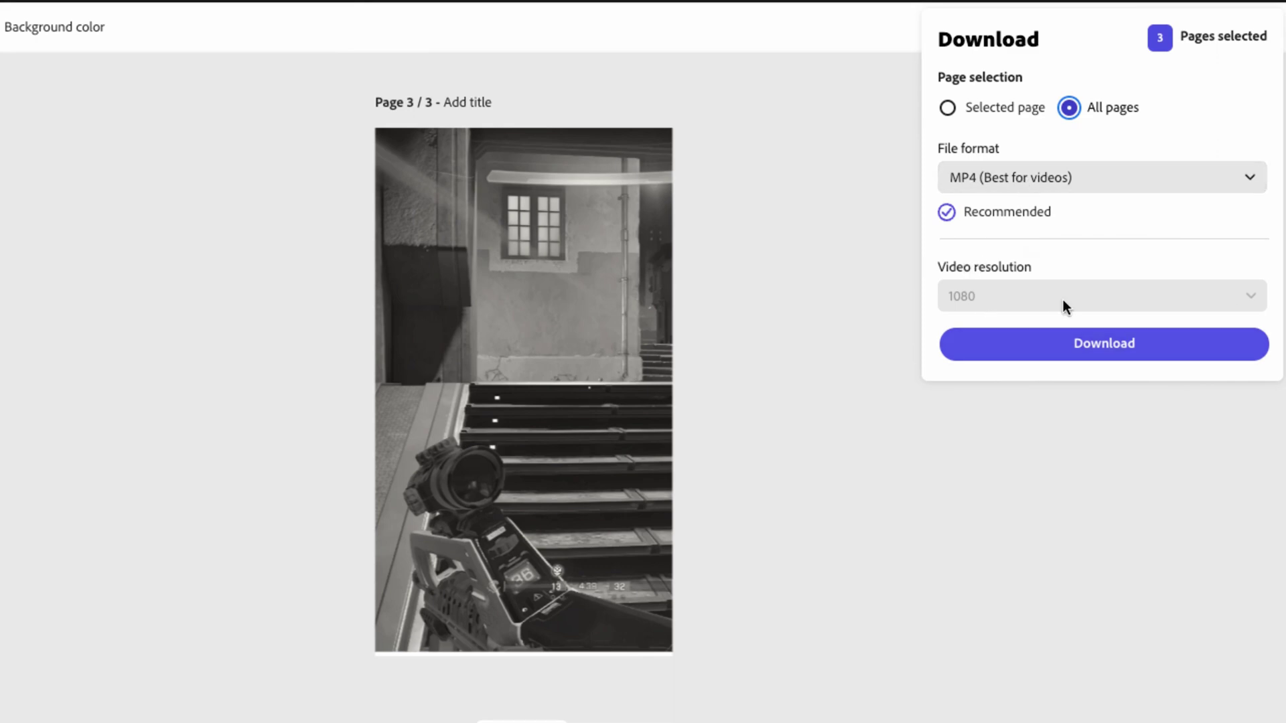
mouse_move(1066, 295)
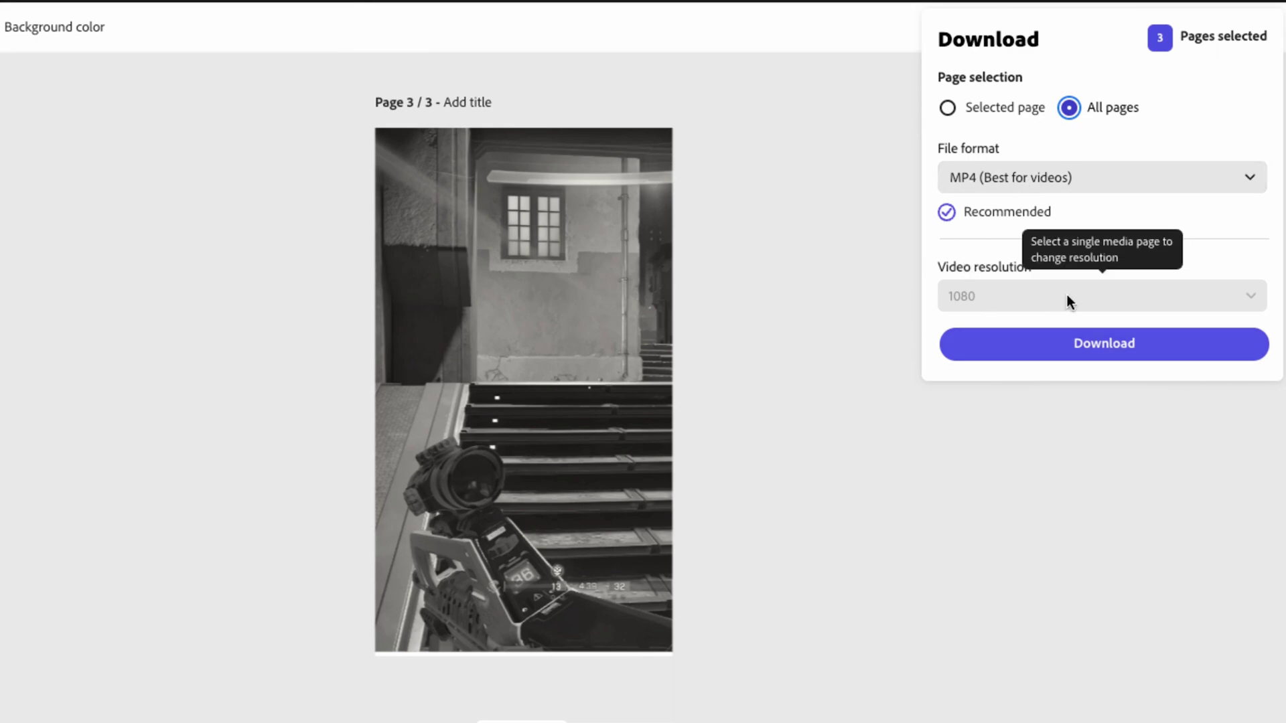